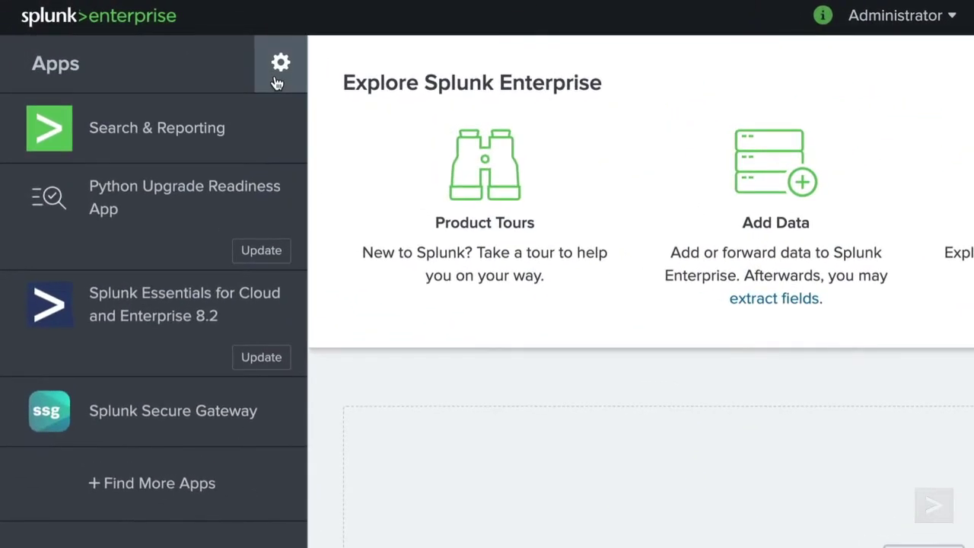
Search the app catalogue for 'common' and start installing Splunk Common Information Model
click(280, 63)
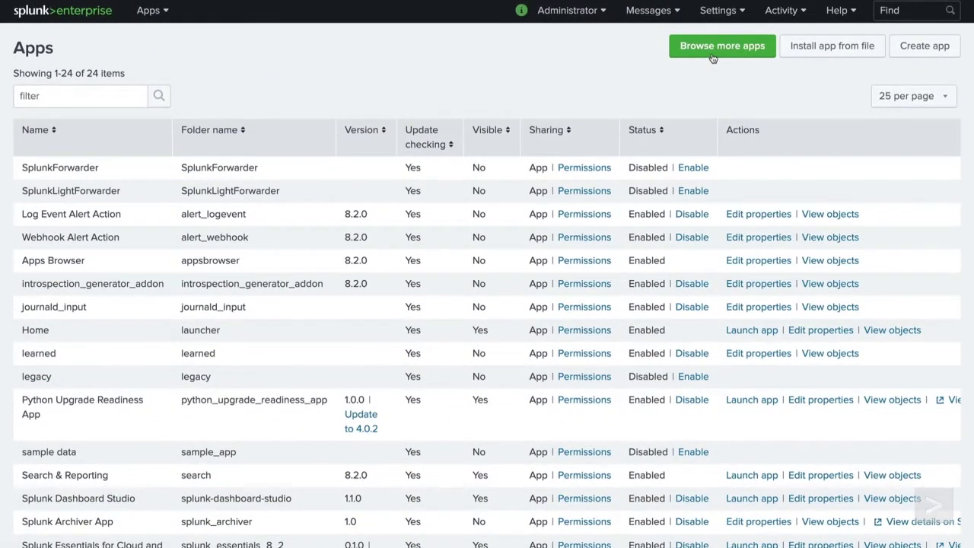
click(713, 54)
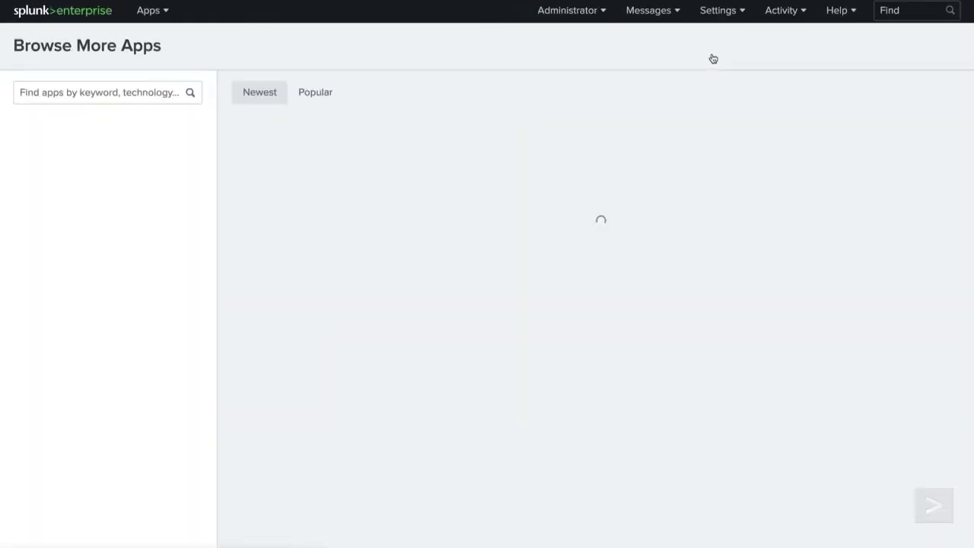
click(176, 94)
text(co)
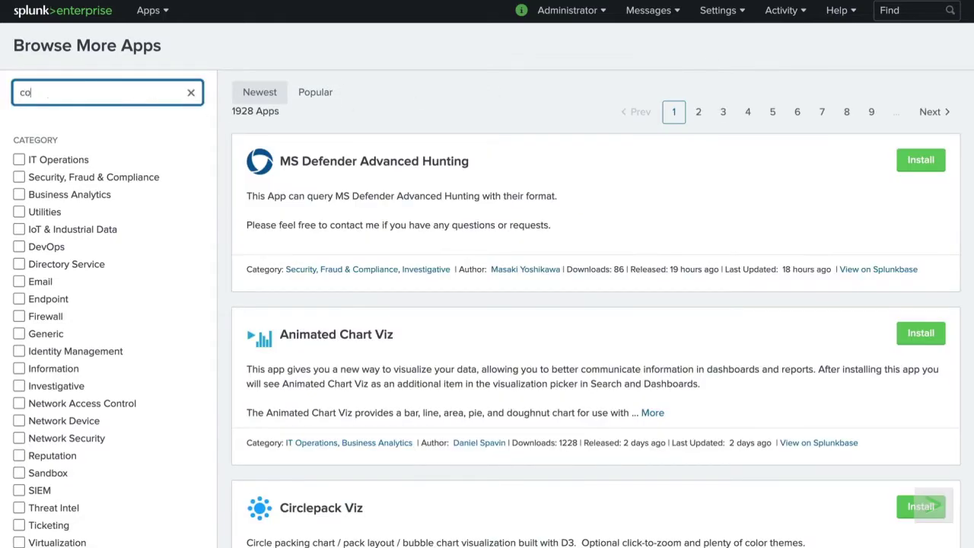
text(mmon)
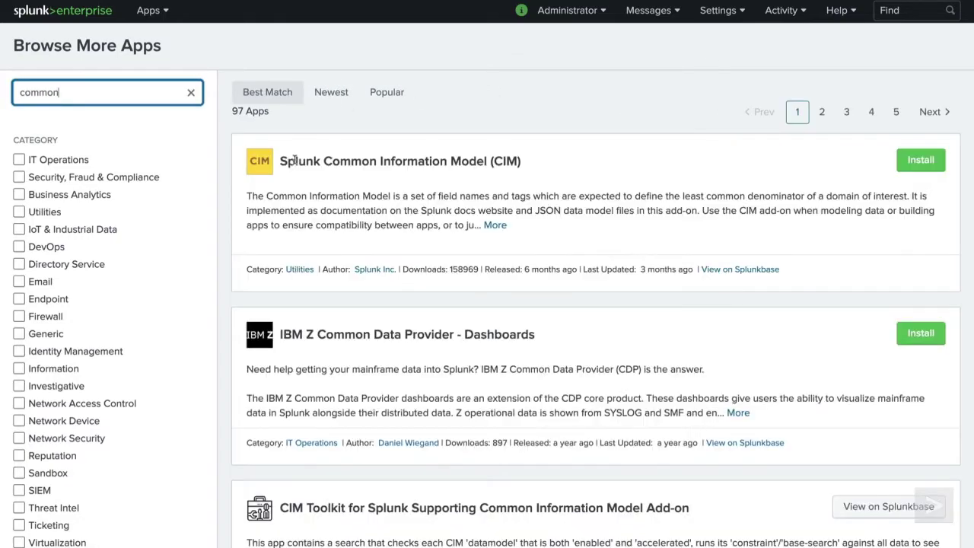
click(921, 162)
click(692, 122)
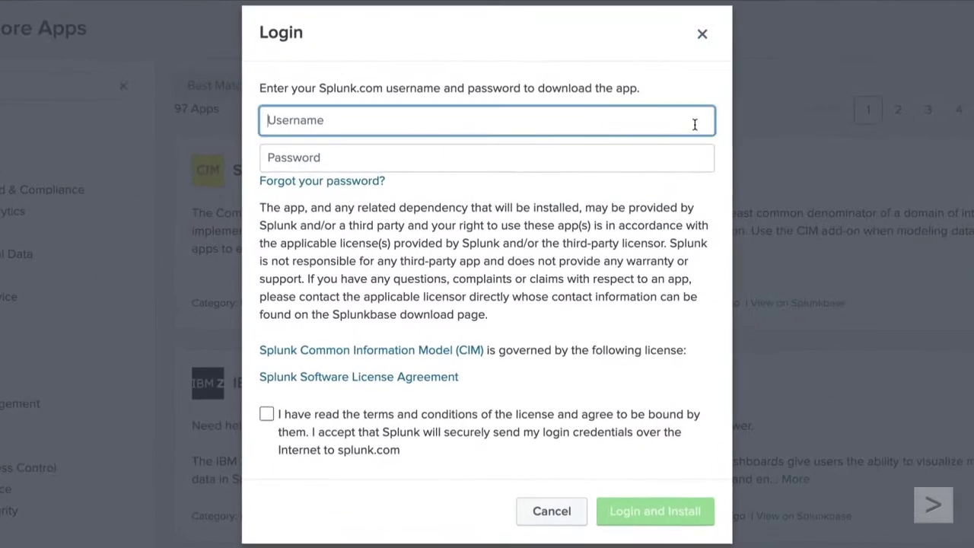
text(buttercupthepwny)
click(684, 162)
text(••)
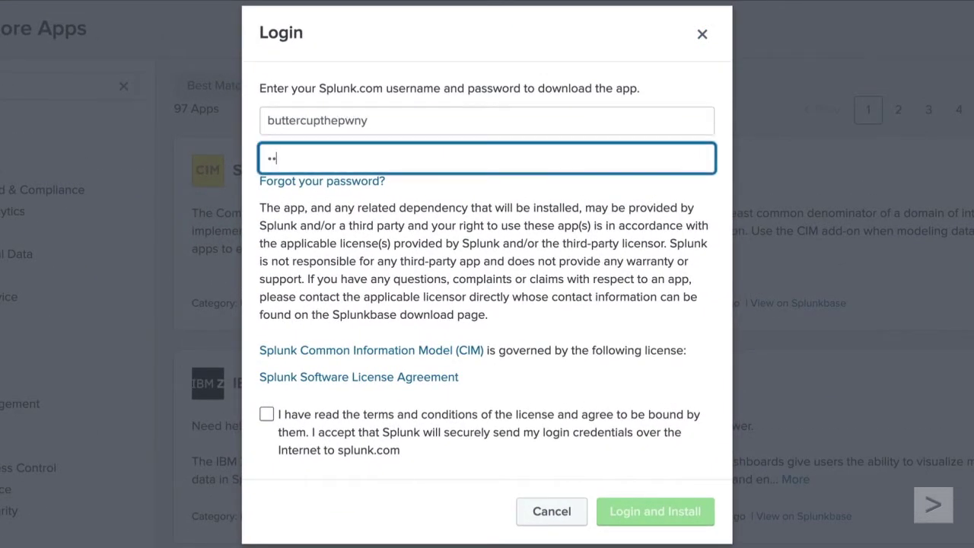
text(•••••••)
click(266, 416)
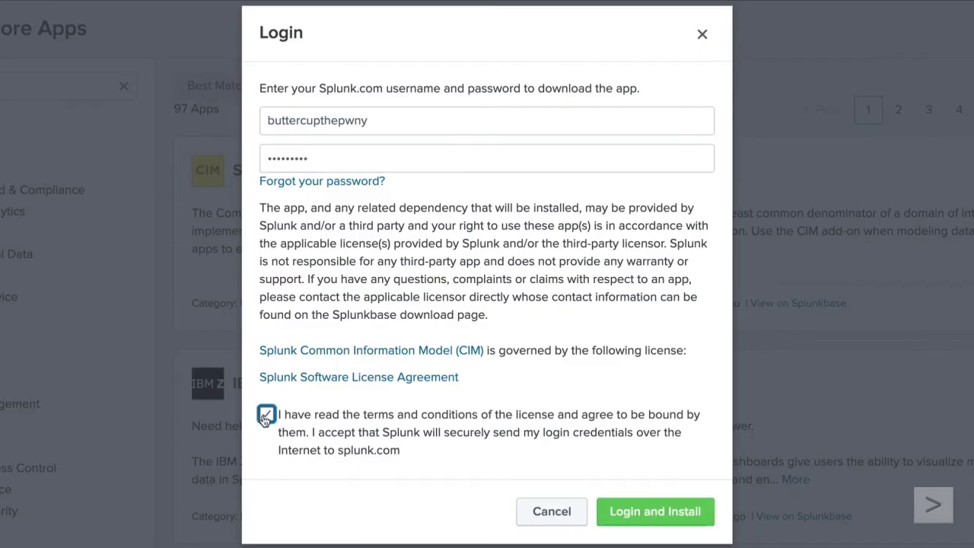
click(617, 519)
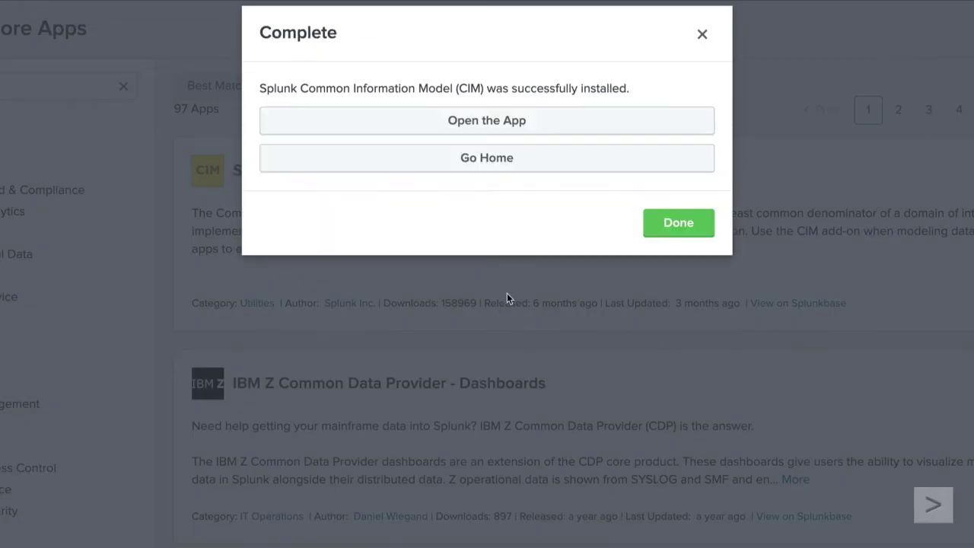
Leave the install confirmation for Splunk home, then go to Settings > Data models
click(525, 169)
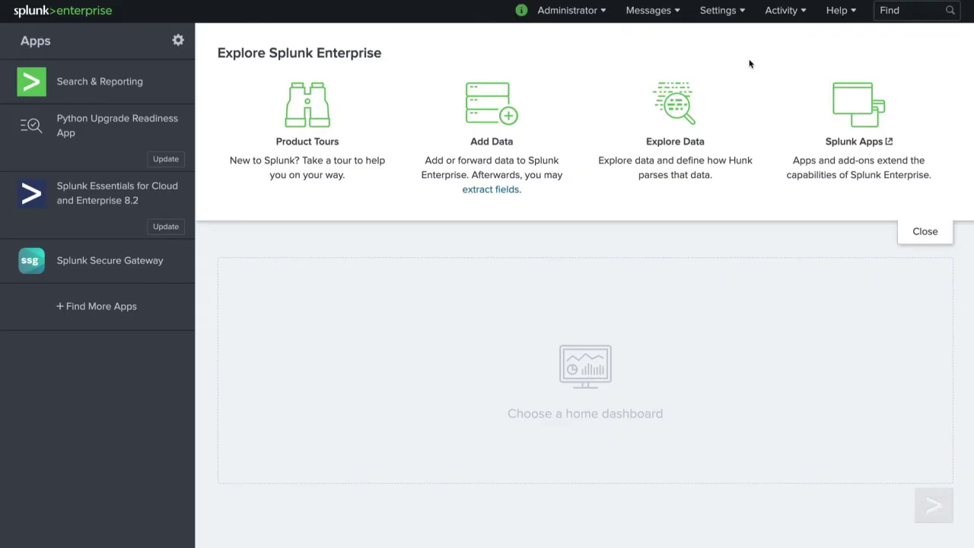
click(723, 10)
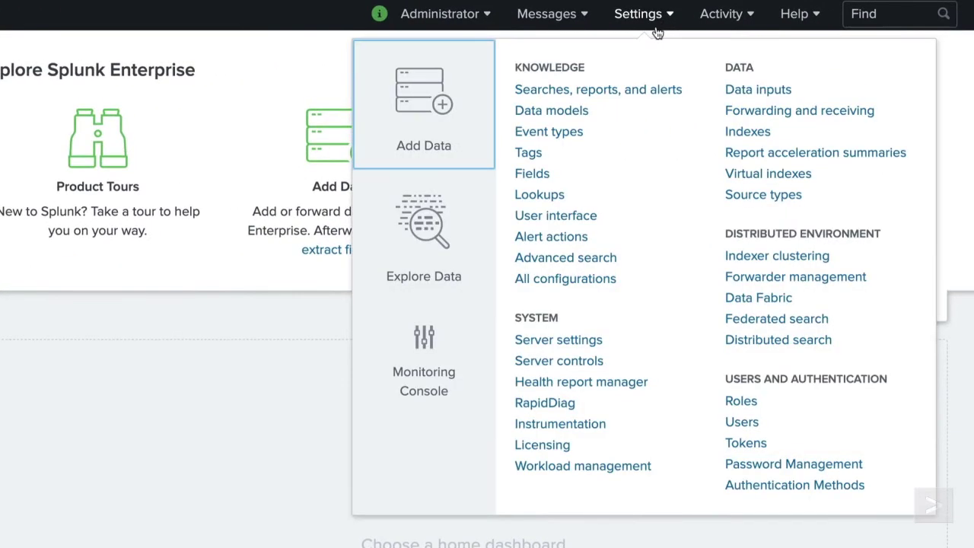
click(550, 111)
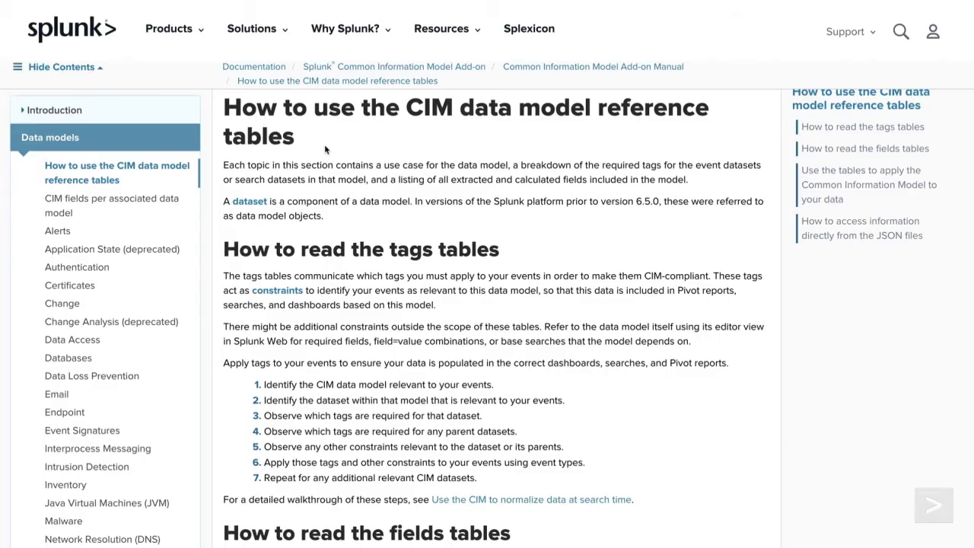
Read the CIM docs' Web data model page, covering its required tags and fields tables
scroll(142, 365, down, 2)
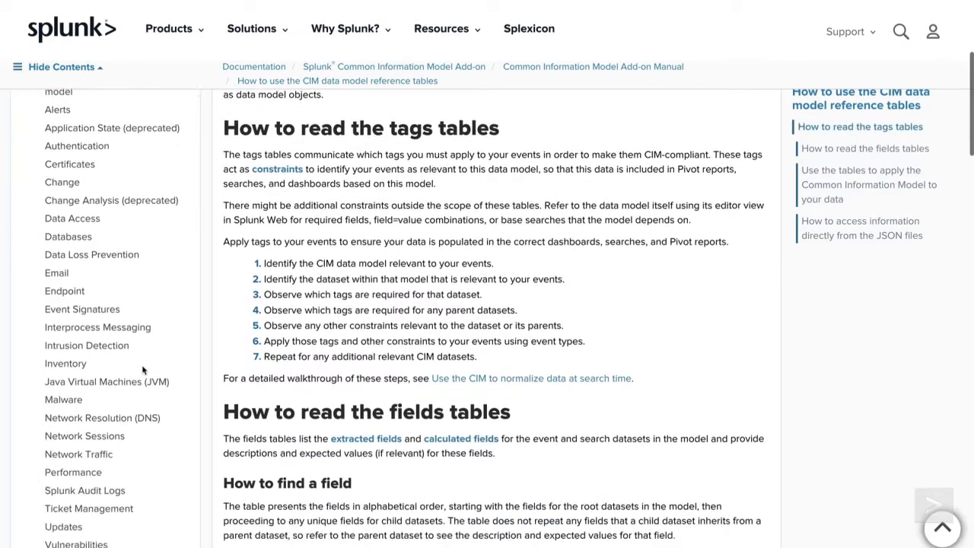
scroll(142, 371, down, 4)
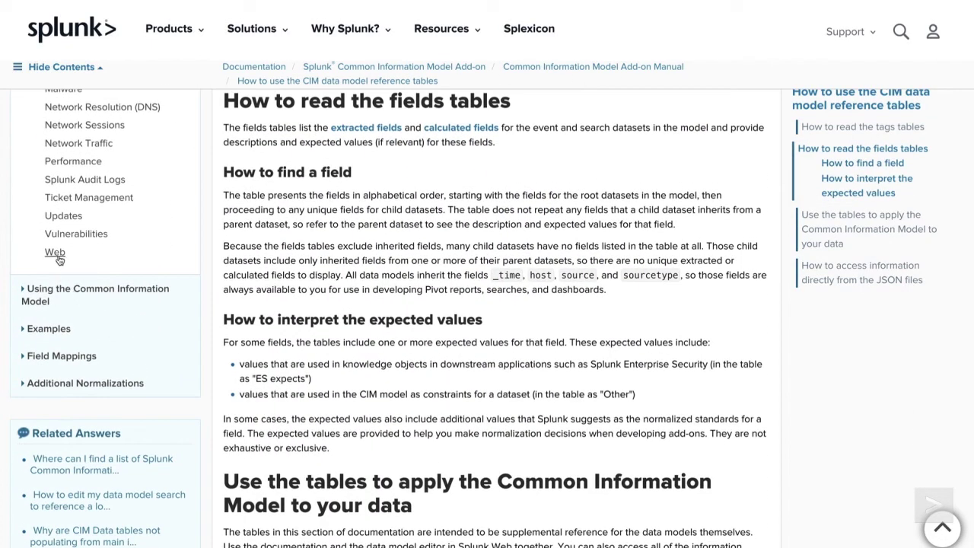
click(58, 258)
scroll(516, 451, down, 3)
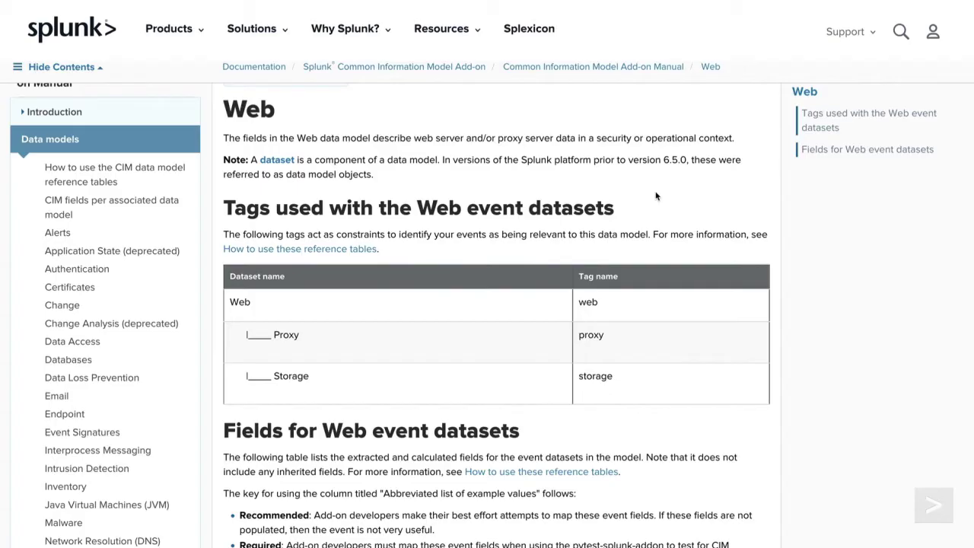
scroll(656, 196, down, 2)
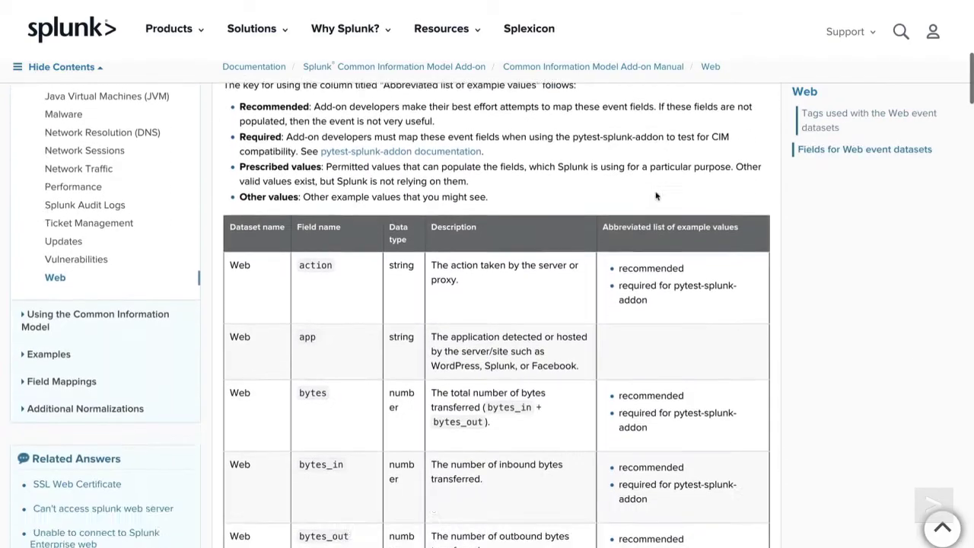
scroll(656, 197, down, 5)
scroll(655, 194, down, 4)
scroll(655, 193, down, 4)
scroll(655, 192, down, 2)
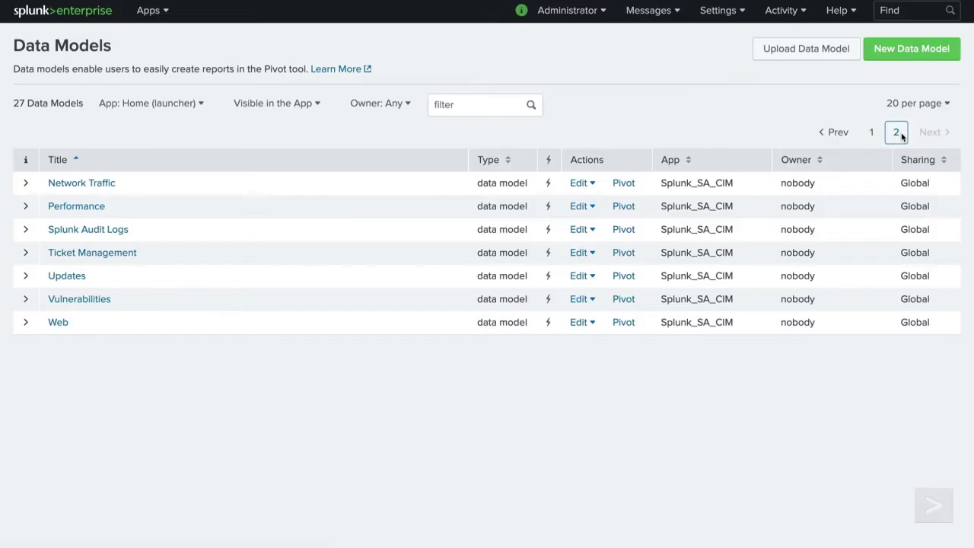
Inspect the Web data model's extracted and calculated fields, including src, and its tag=web constraint
click(66, 331)
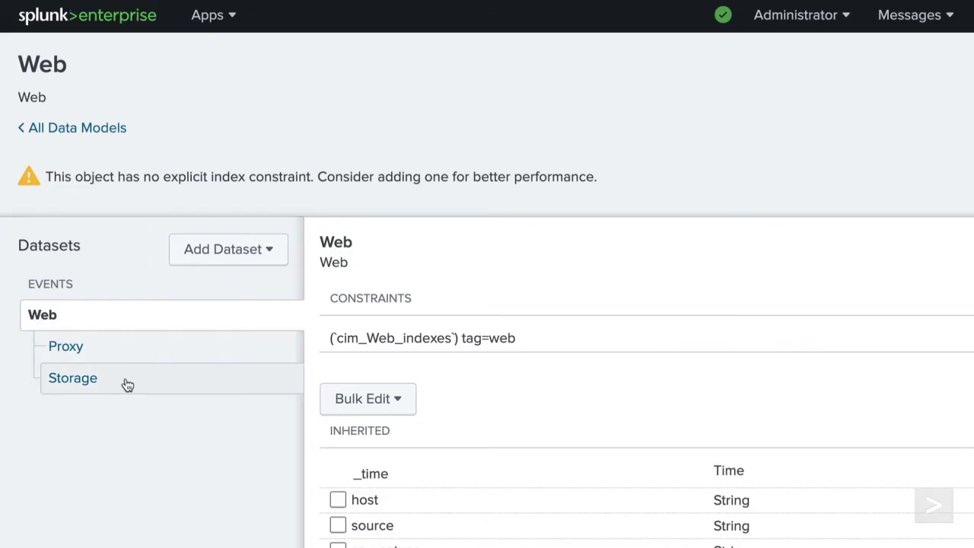
scroll(169, 370, down, 3)
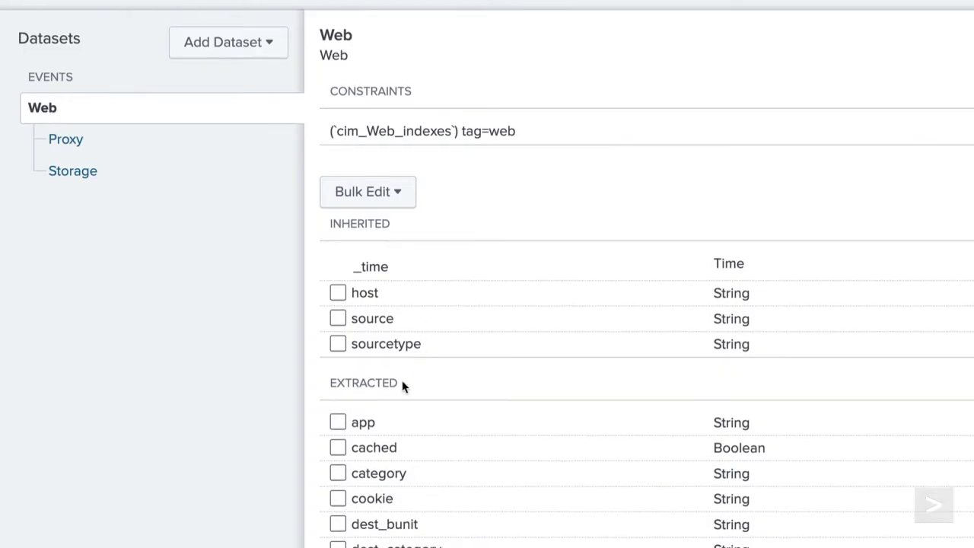
scroll(402, 387, down, 3)
scroll(402, 384, down, 5)
scroll(401, 381, down, 4)
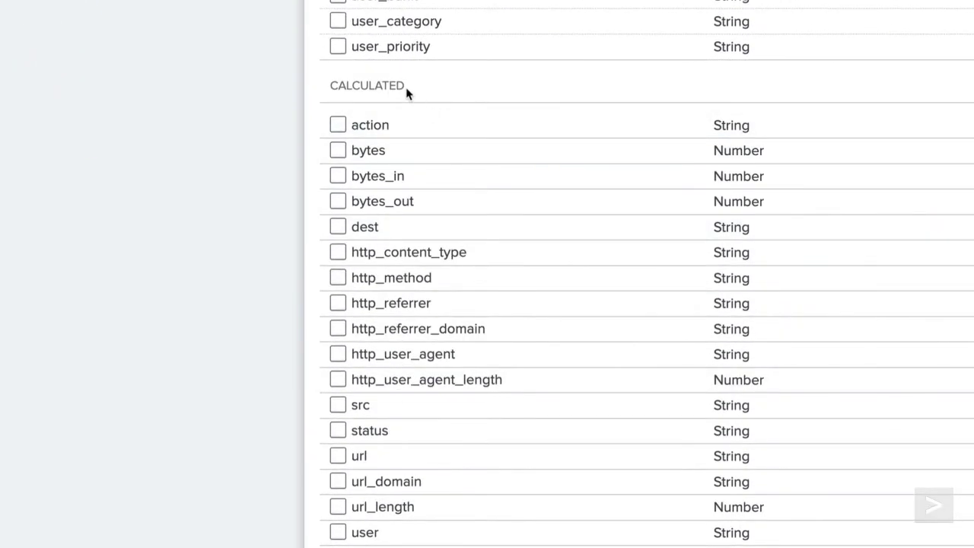
scroll(406, 94, up, 2)
scroll(406, 270, up, 9)
scroll(407, 295, up, 4)
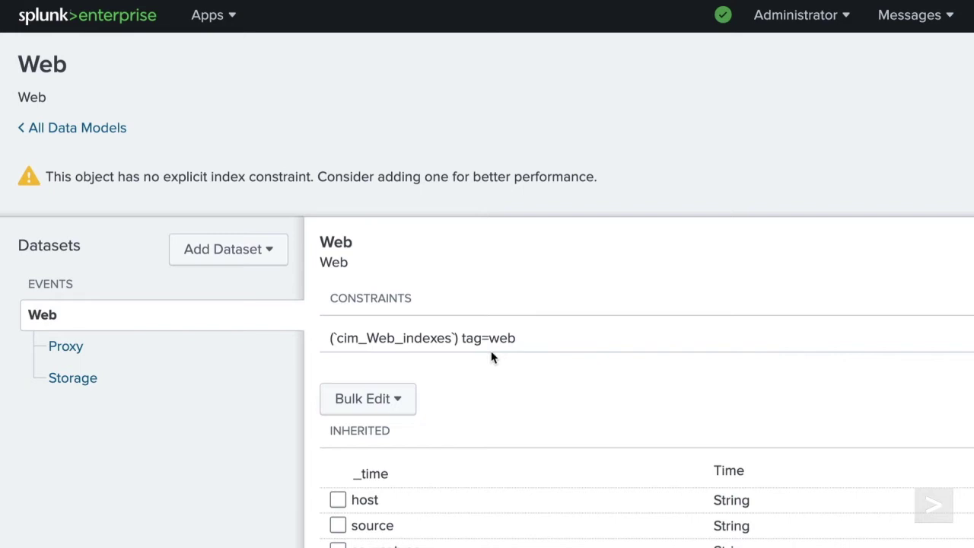
Go to the CIM add-on's set-up page from the installed apps list
click(223, 28)
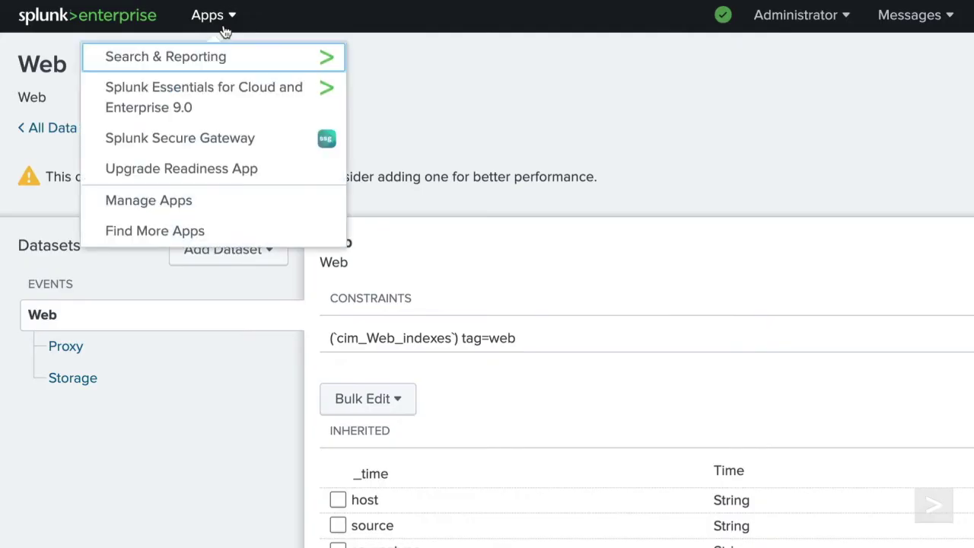
click(209, 204)
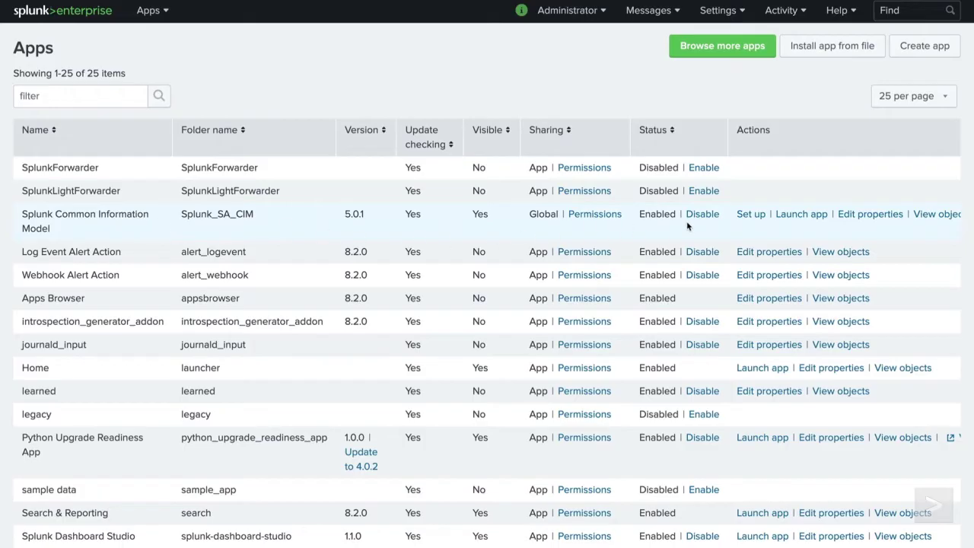
click(760, 219)
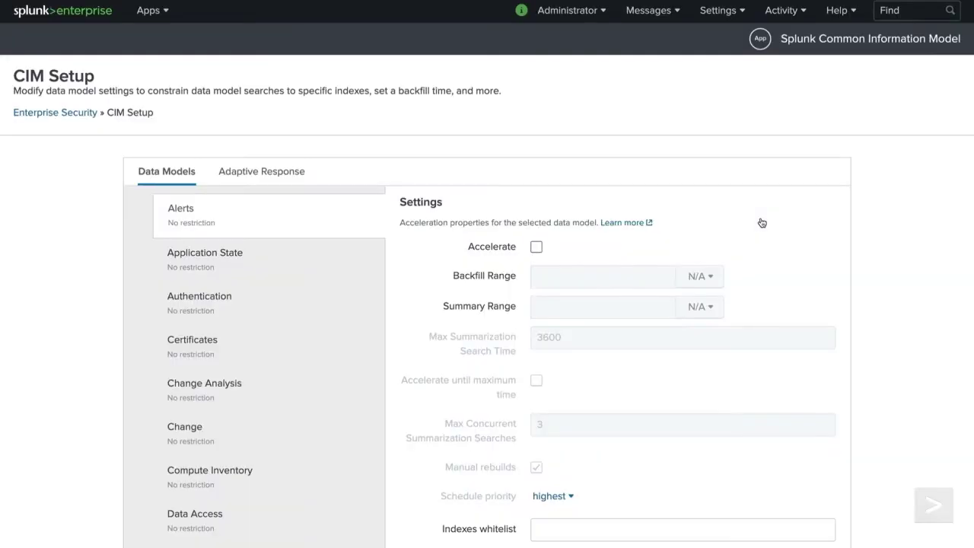
Set the Web data model's indexes whitelist to web,network and save
scroll(760, 222, down, 5)
scroll(381, 355, down, 3)
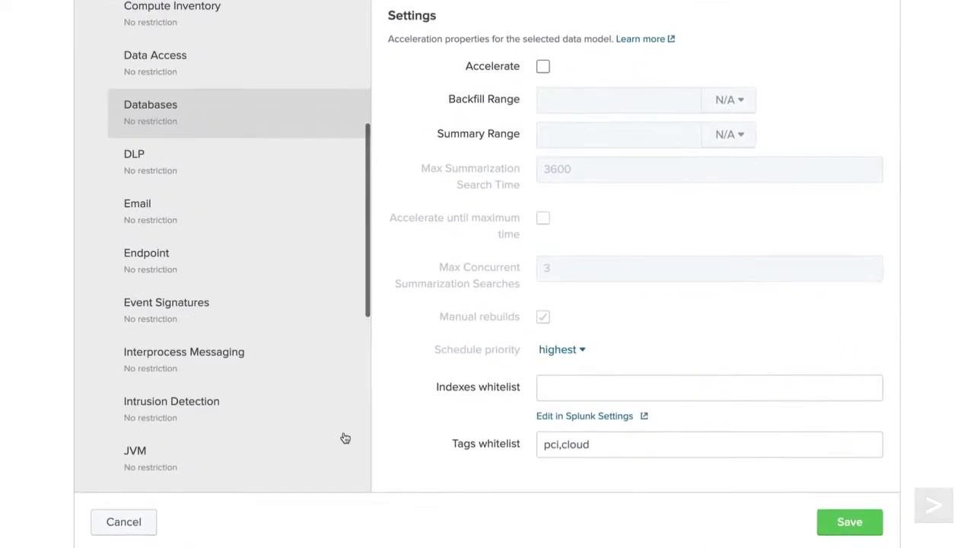
scroll(345, 437, down, 5)
click(275, 475)
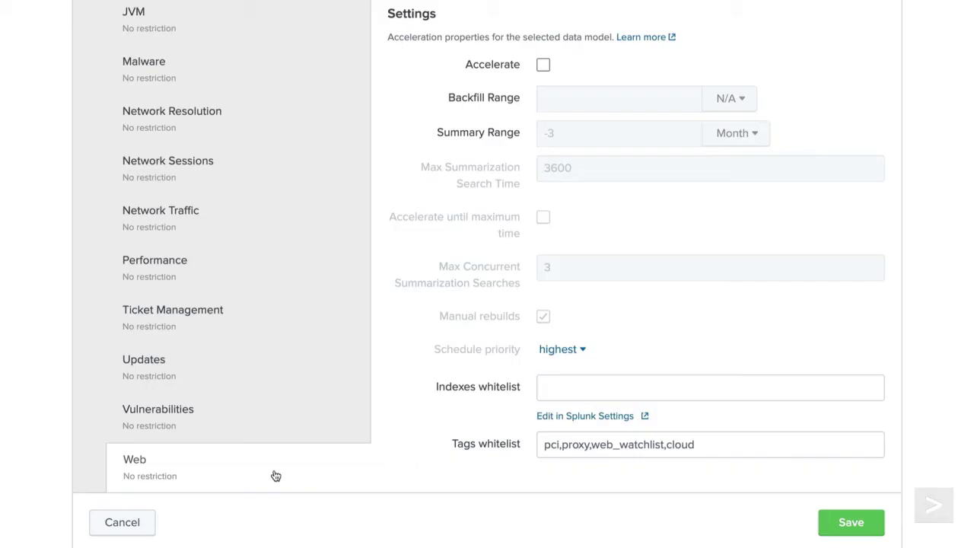
click(545, 387)
text(web,networ)
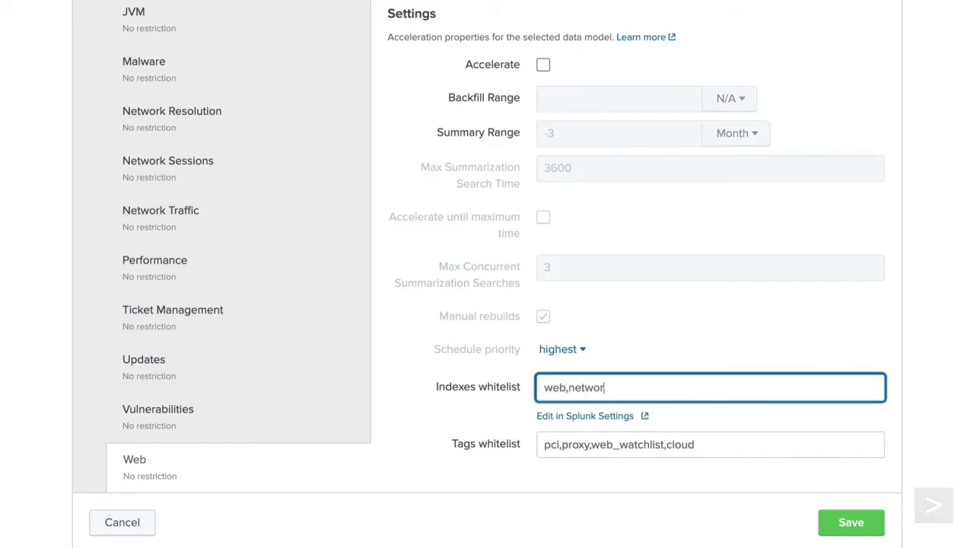
text(k)
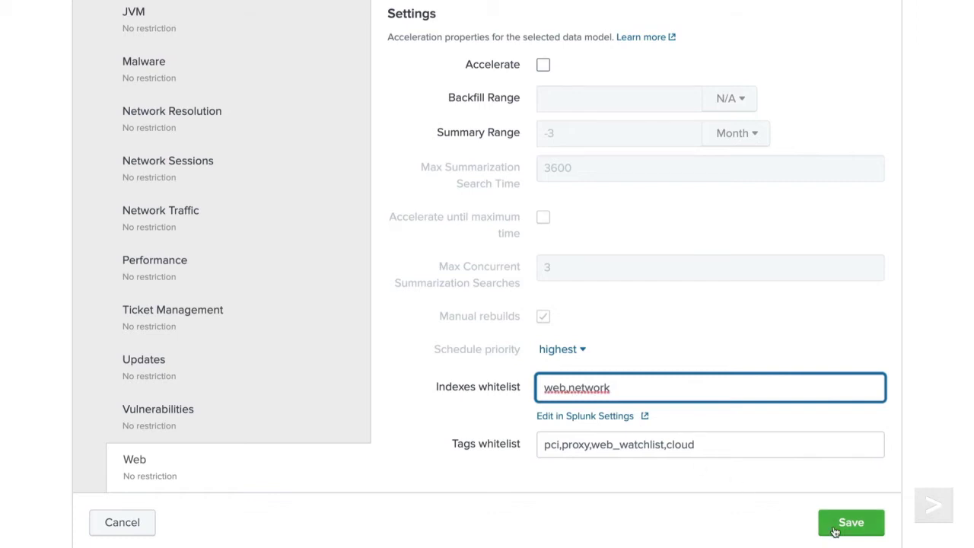
click(837, 528)
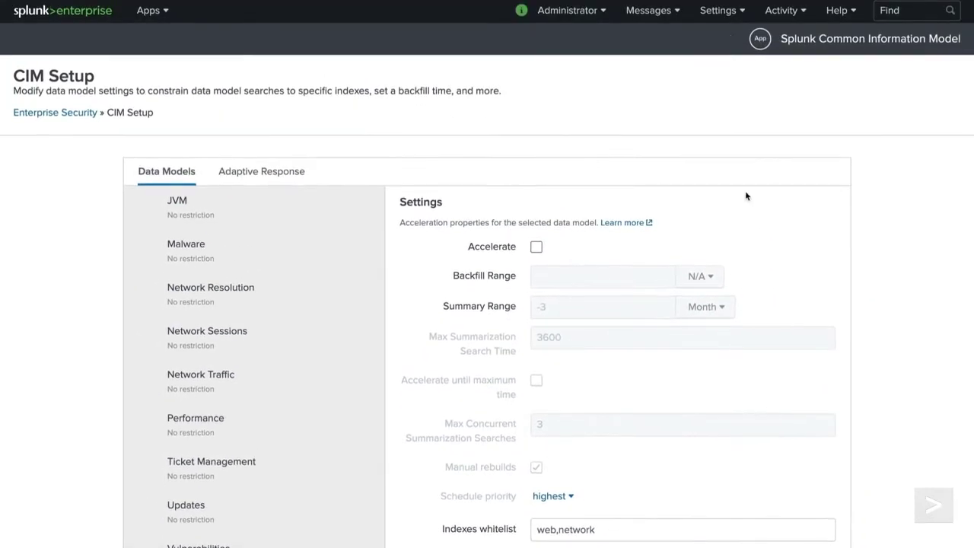
Pivot on the Web dataset of the Web data model, showing a count of 0 events
click(734, 21)
click(680, 82)
click(927, 132)
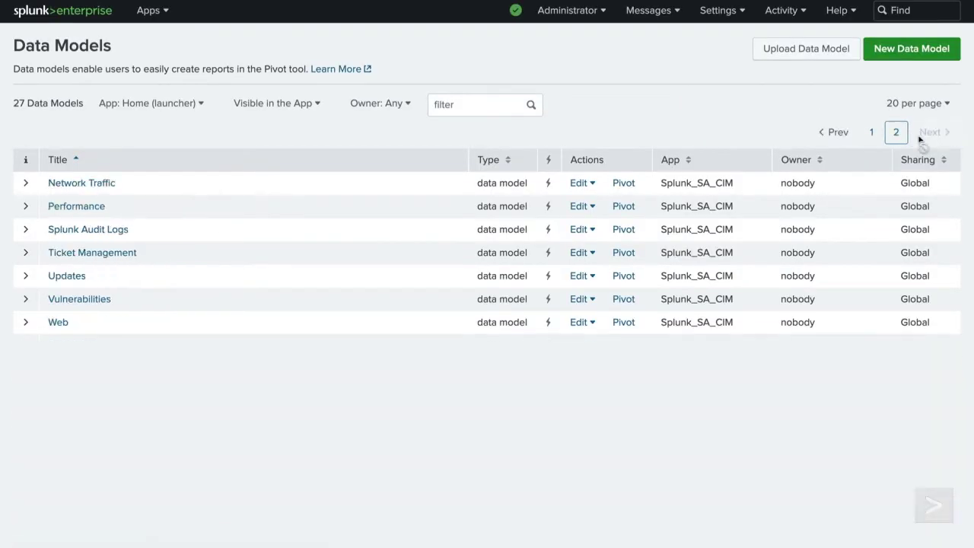
click(65, 324)
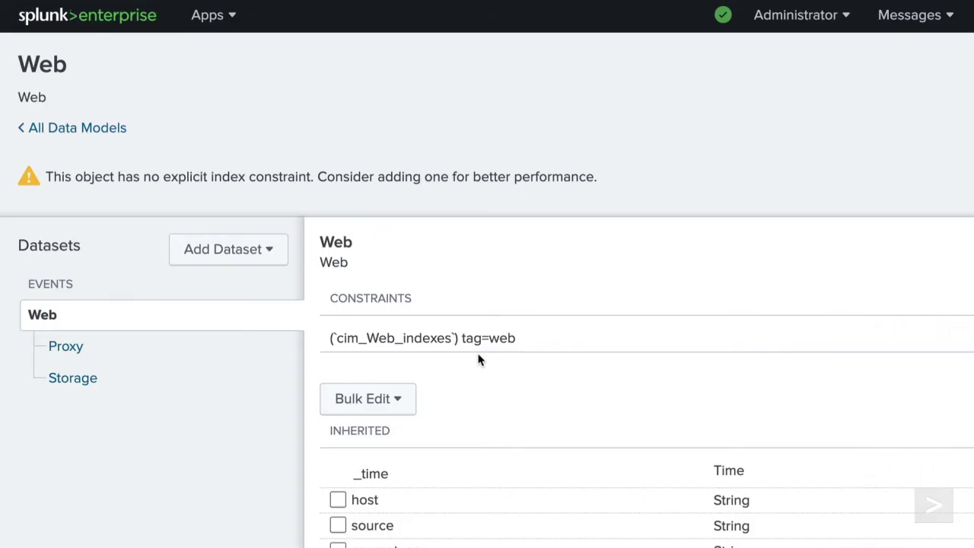
click(788, 102)
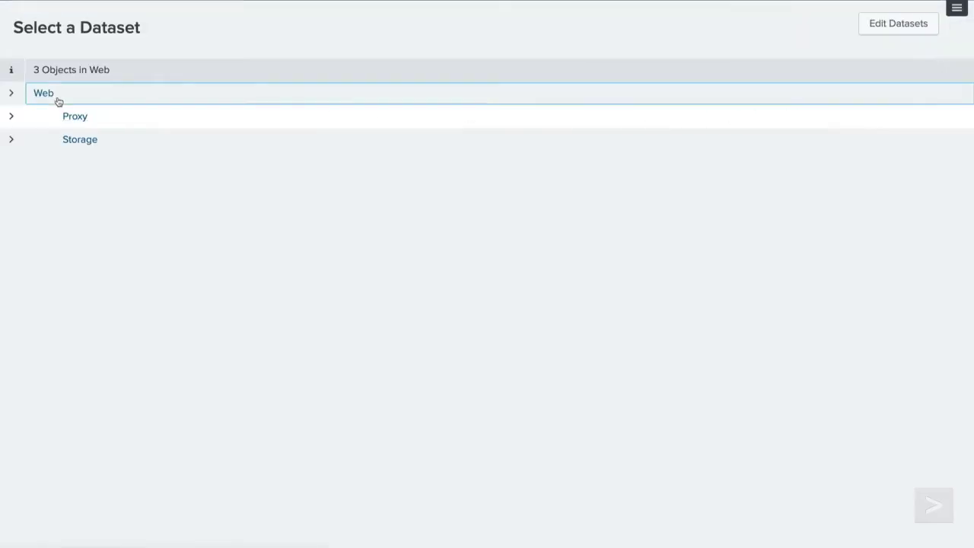
click(59, 101)
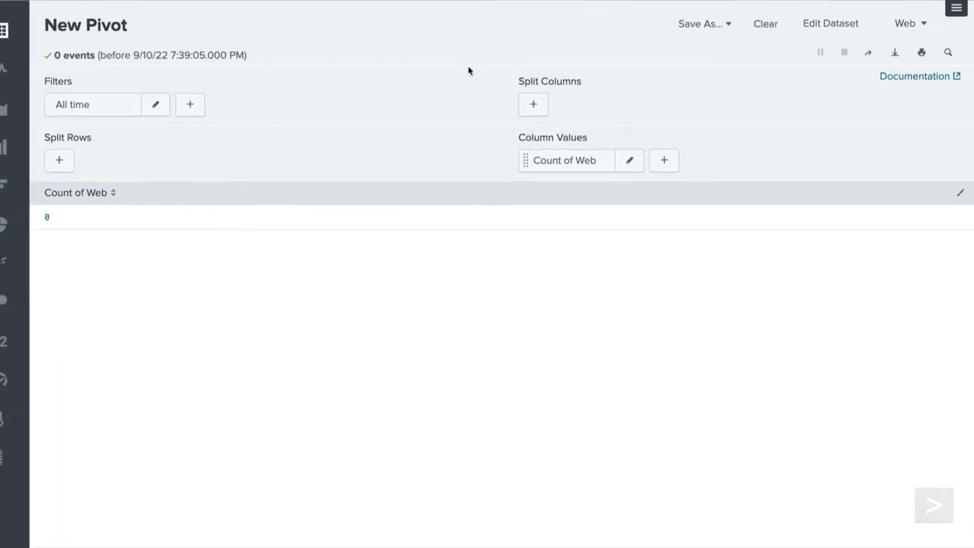
click(957, 11)
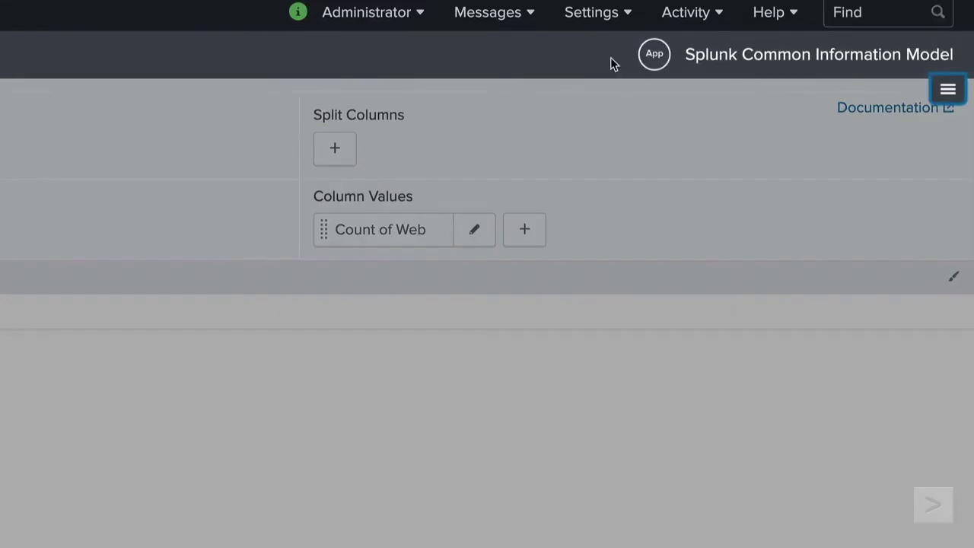
Start a new event type in Settings > Event types, stored in the search app
click(606, 27)
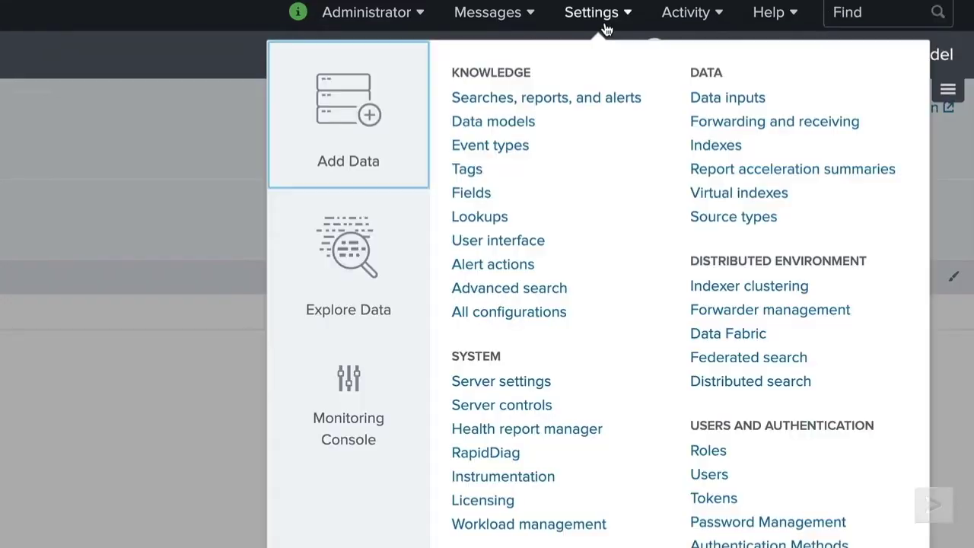
click(526, 149)
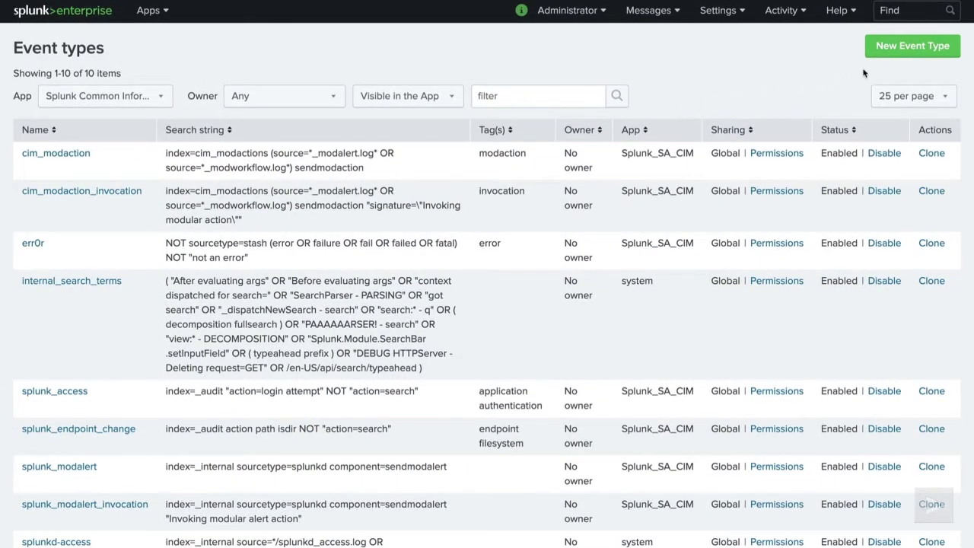
click(899, 59)
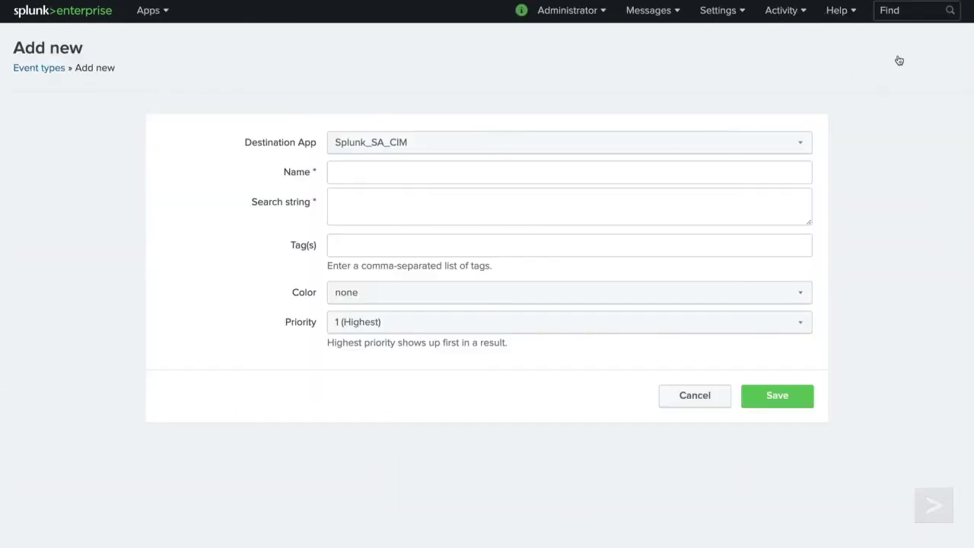
click(815, 251)
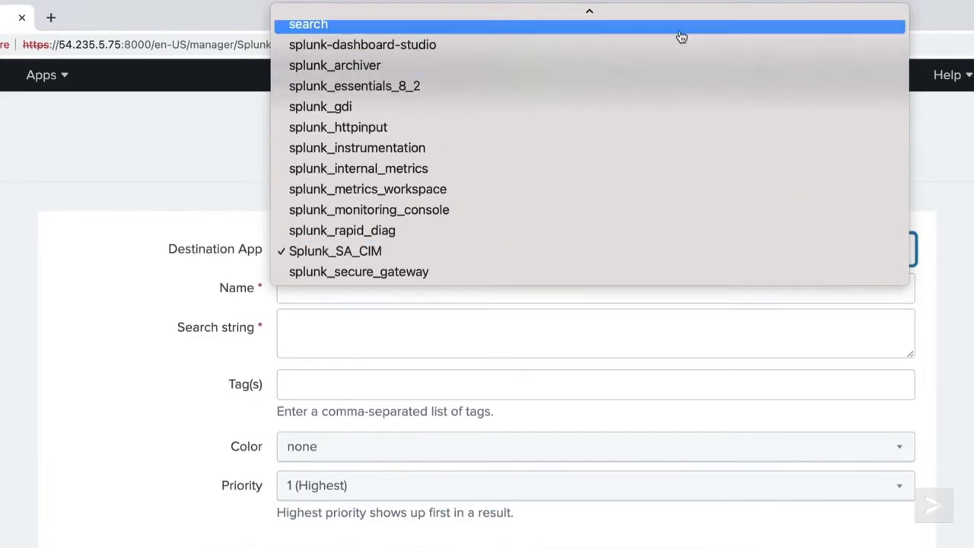
click(679, 30)
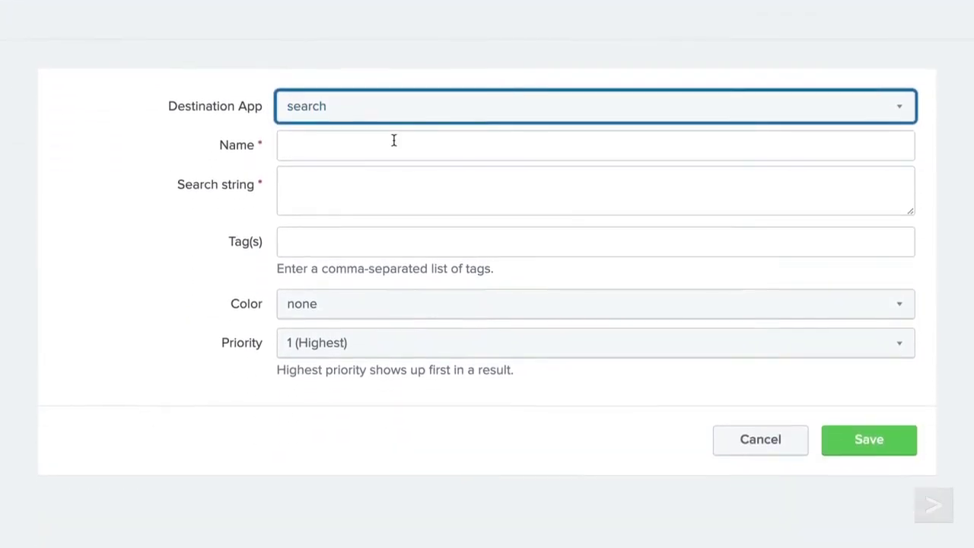
Save event type CIM_WEB_TAGS, searching sourcetype=access_combined OR sourcetype=cisco_wsa_squid, tagged web
click(394, 139)
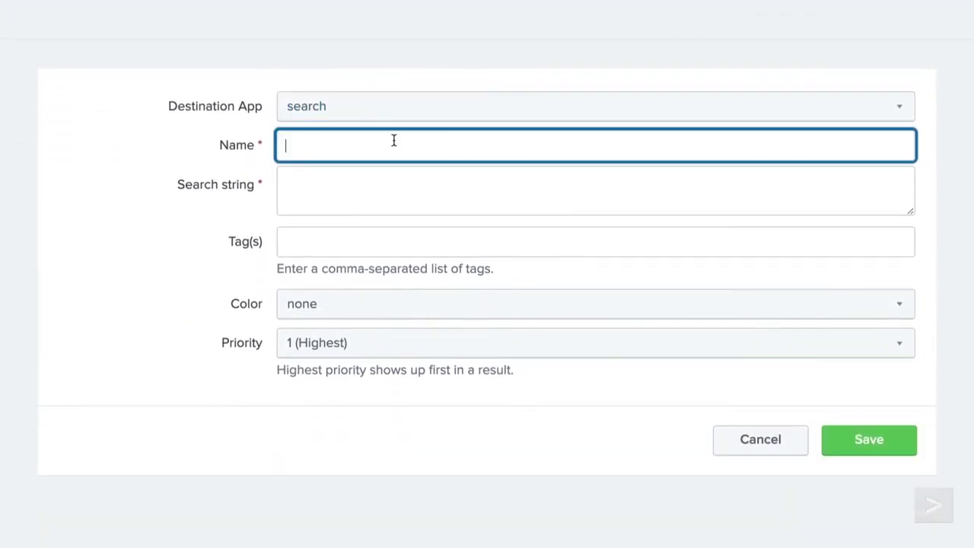
text(CIM_WEB_TAGS)
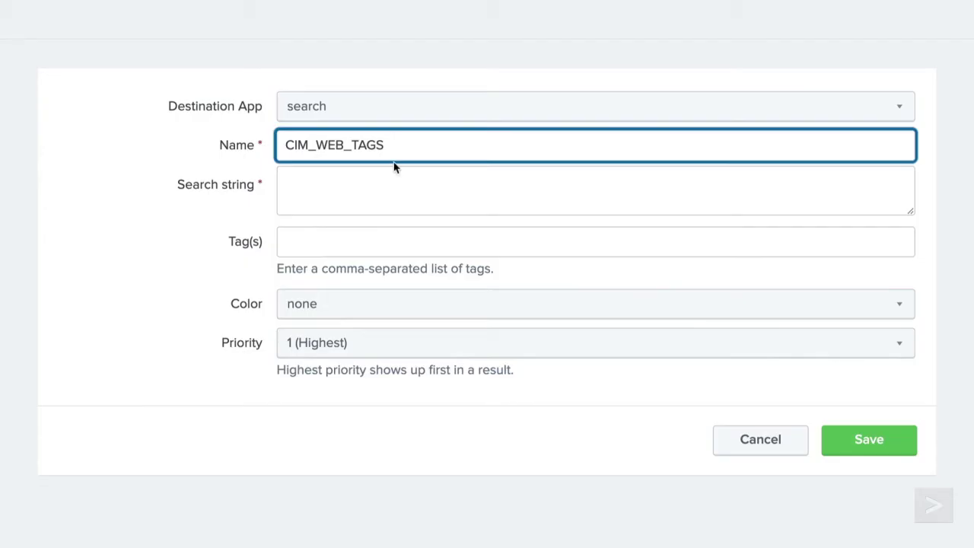
click(376, 186)
text(sourcetype=a)
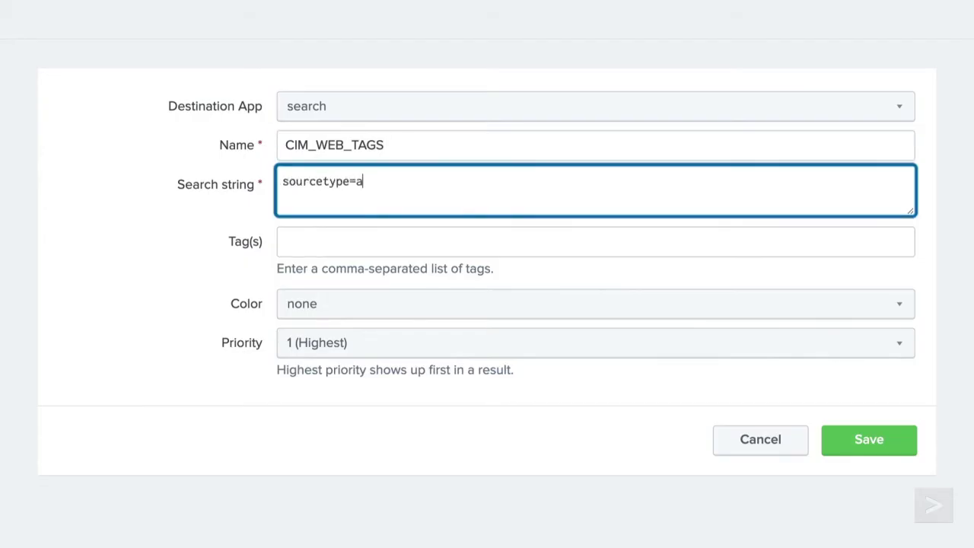
text(ccess_combined OR so)
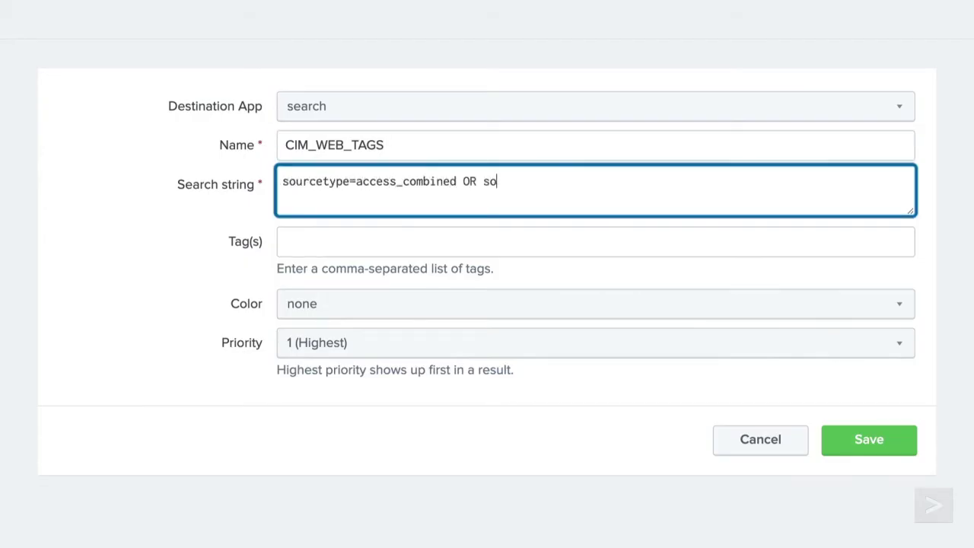
text(urcetype=cisco_wsa_squid)
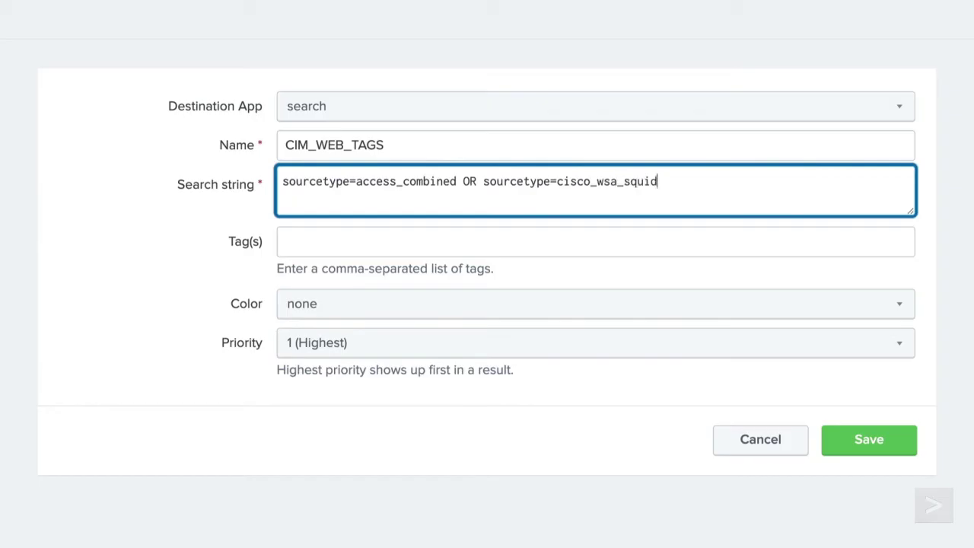
click(366, 245)
text(web)
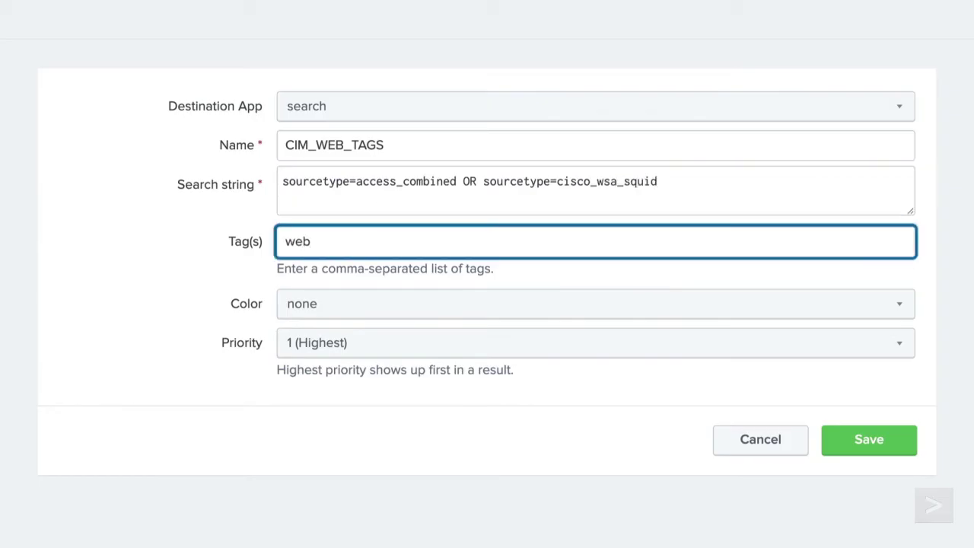
click(833, 445)
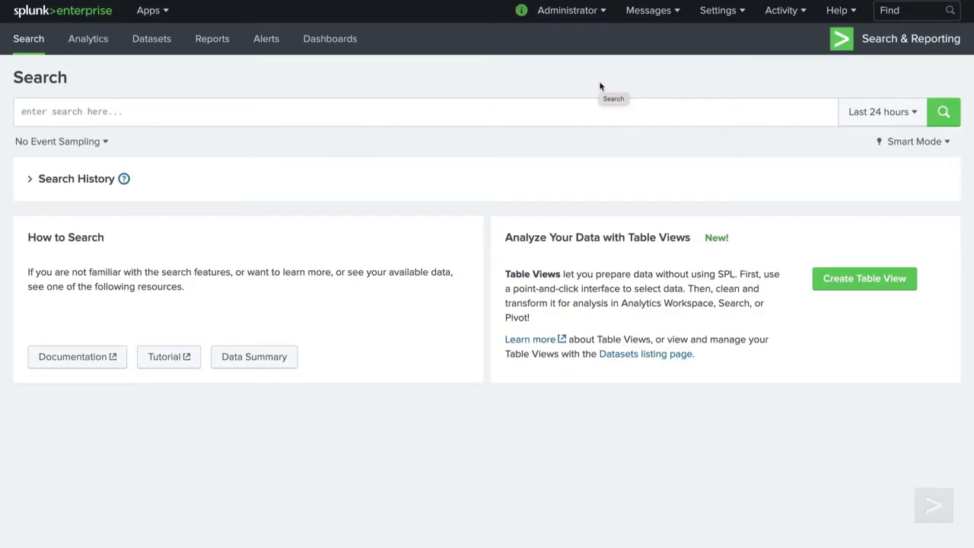
Pivot again on the Web dataset, now counting 1,048,900 tagged events
click(718, 10)
click(670, 82)
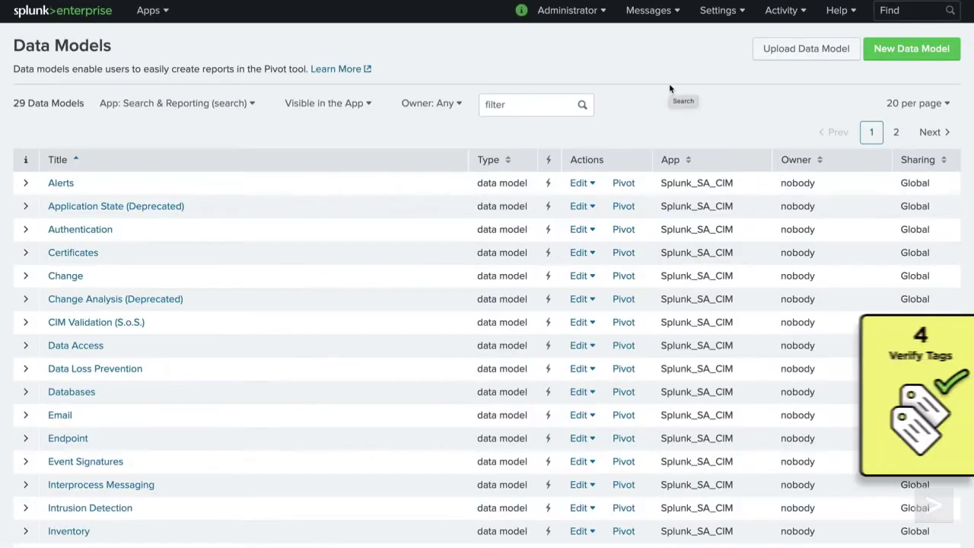
click(895, 132)
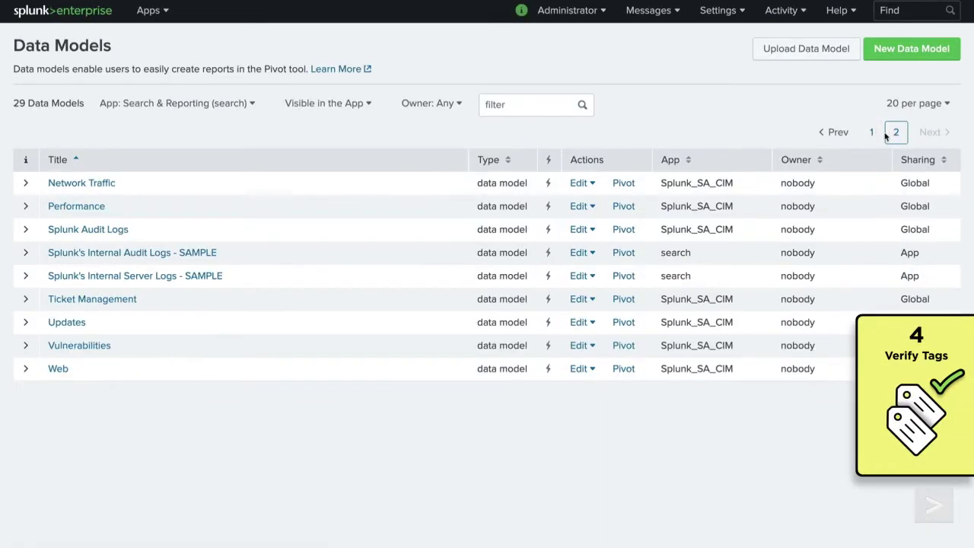
click(625, 373)
click(64, 99)
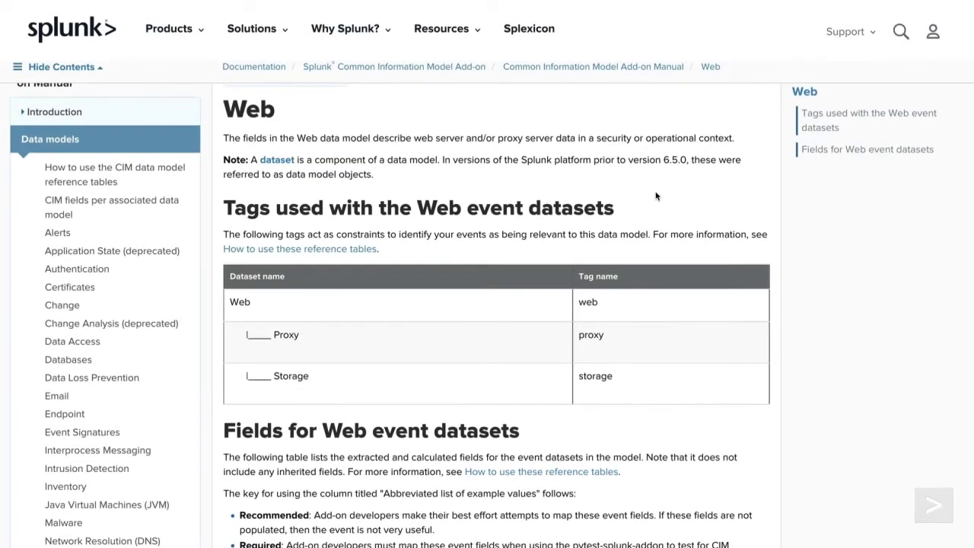
Scroll the Web documentation page down through the Web fields table to src
scroll(656, 196, down, 3)
scroll(656, 197, down, 4)
scroll(655, 196, down, 4)
scroll(656, 196, down, 4)
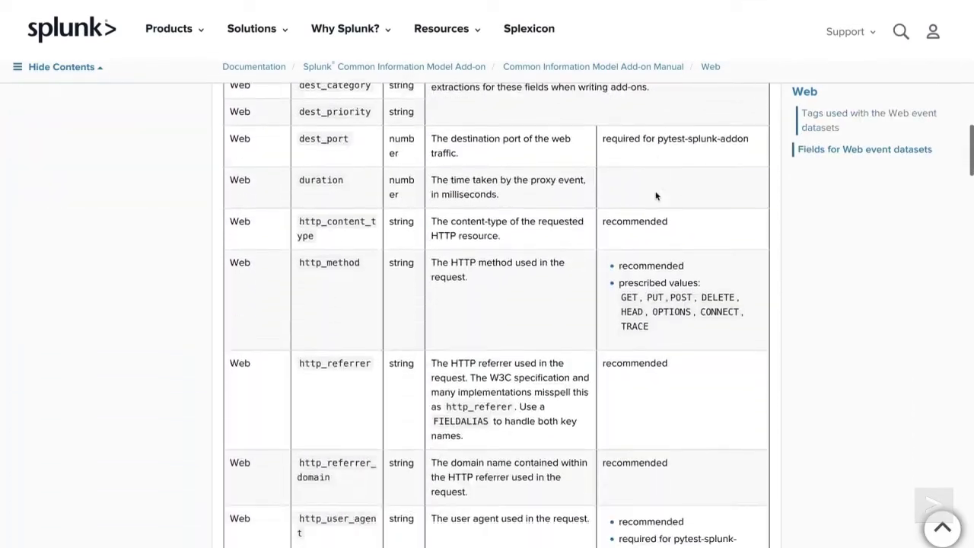
scroll(656, 196, down, 5)
scroll(656, 196, down, 1)
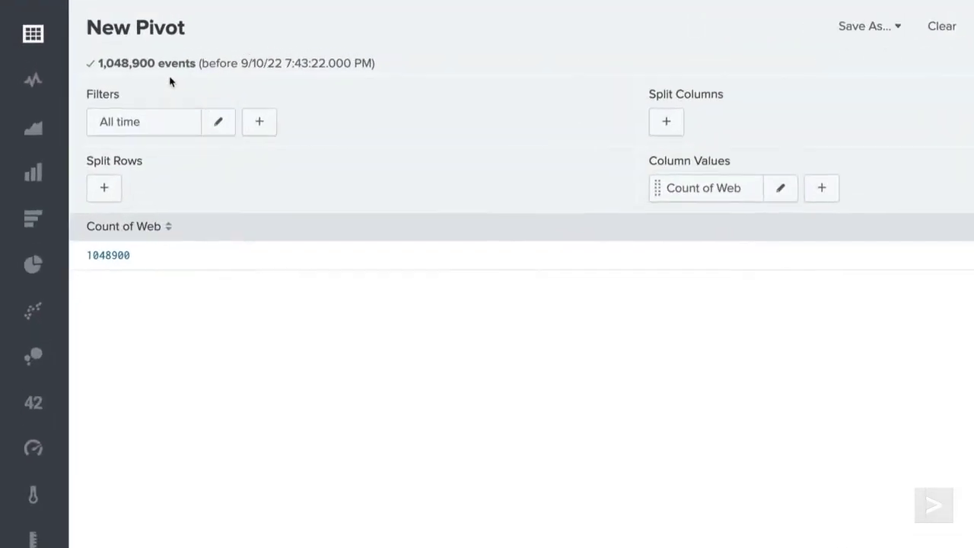
Split the Web pivot rows by src, which shows all 1,048,900 events as unknown
click(137, 228)
scroll(254, 302, down, 1)
scroll(254, 302, down, 3)
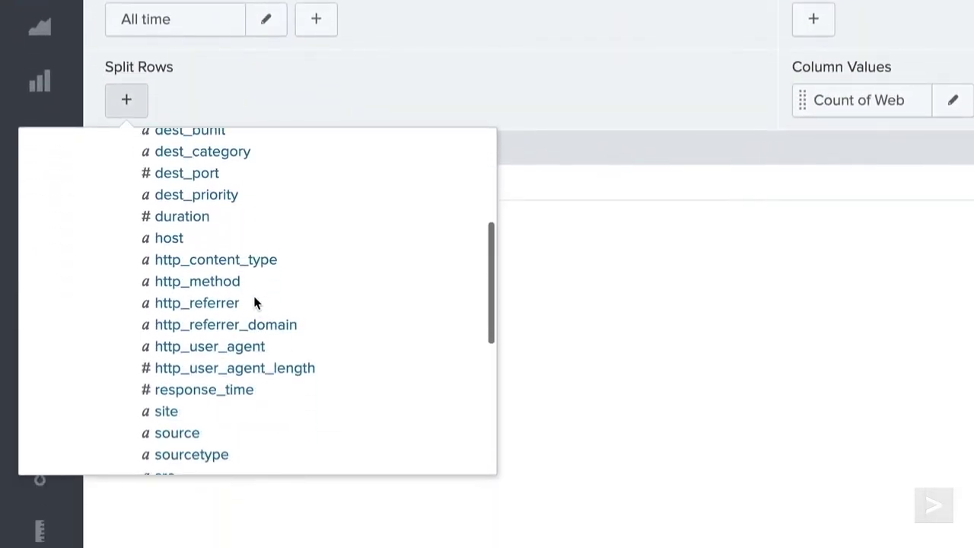
scroll(254, 302, down, 2)
scroll(251, 304, down, 1)
click(160, 327)
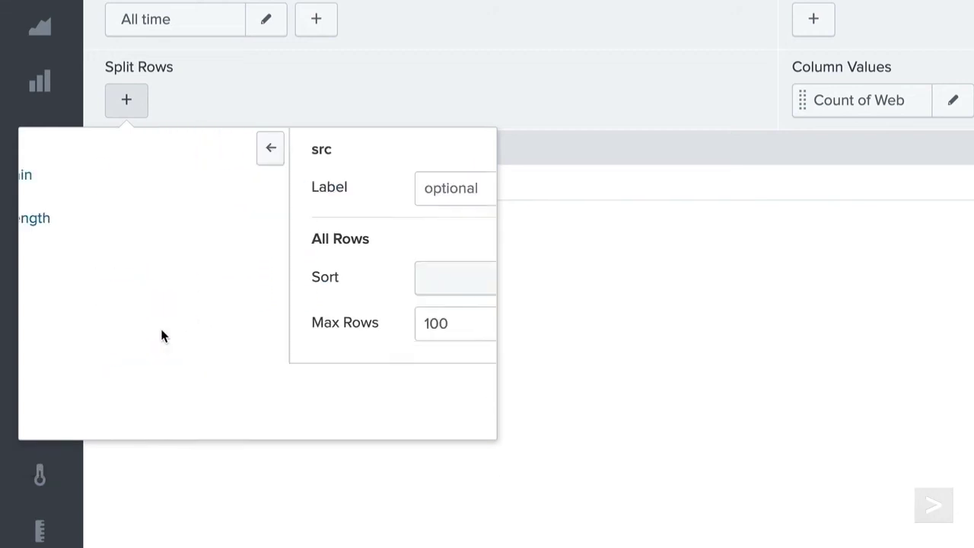
click(394, 397)
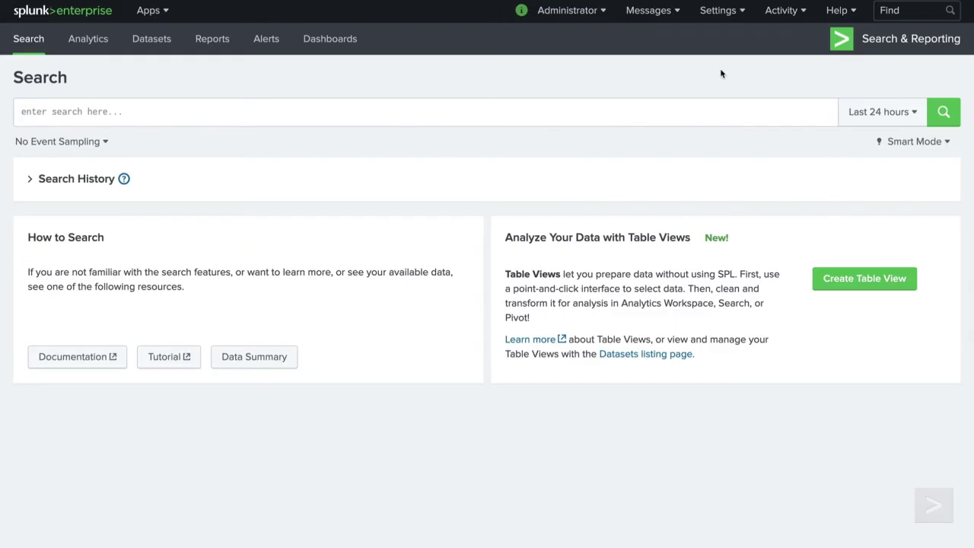
Go to Settings > Fields and start a new field alias
click(736, 14)
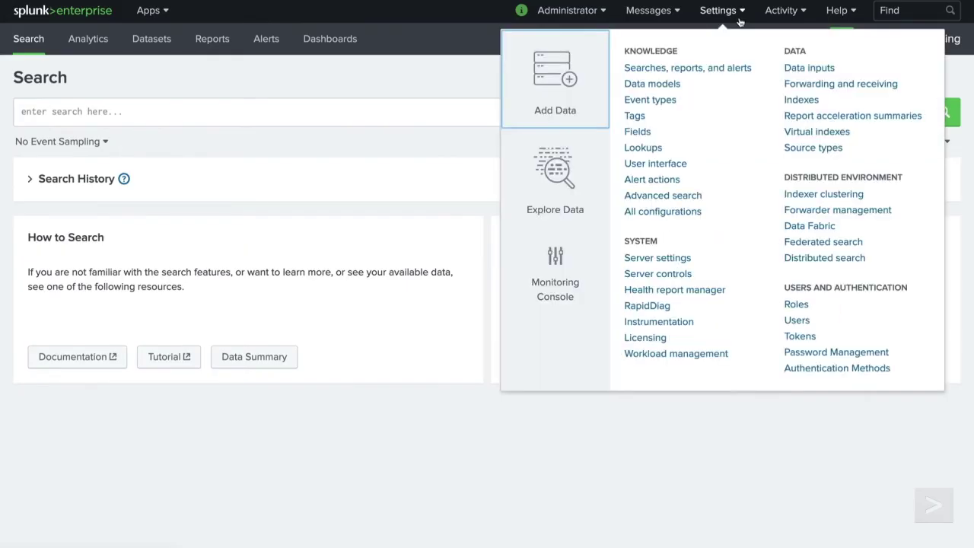
click(648, 134)
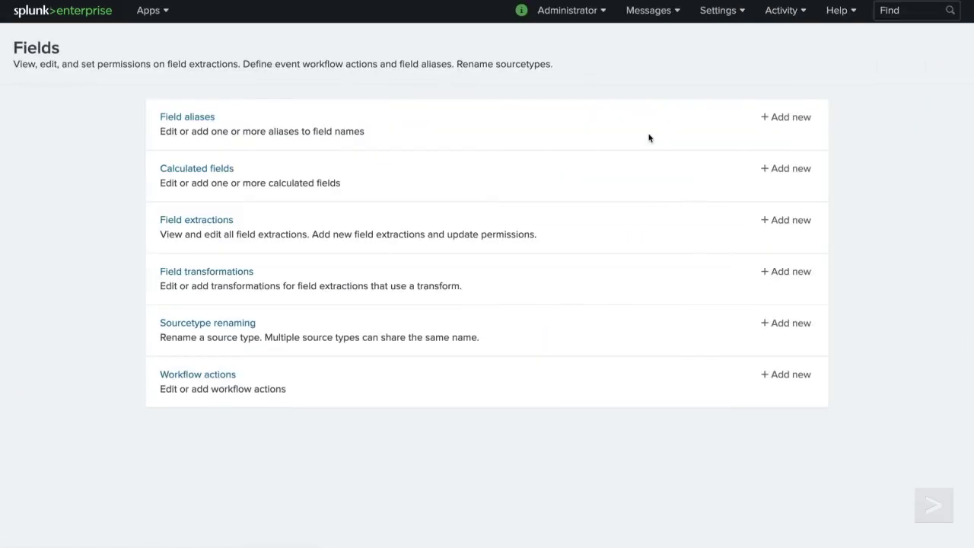
click(798, 120)
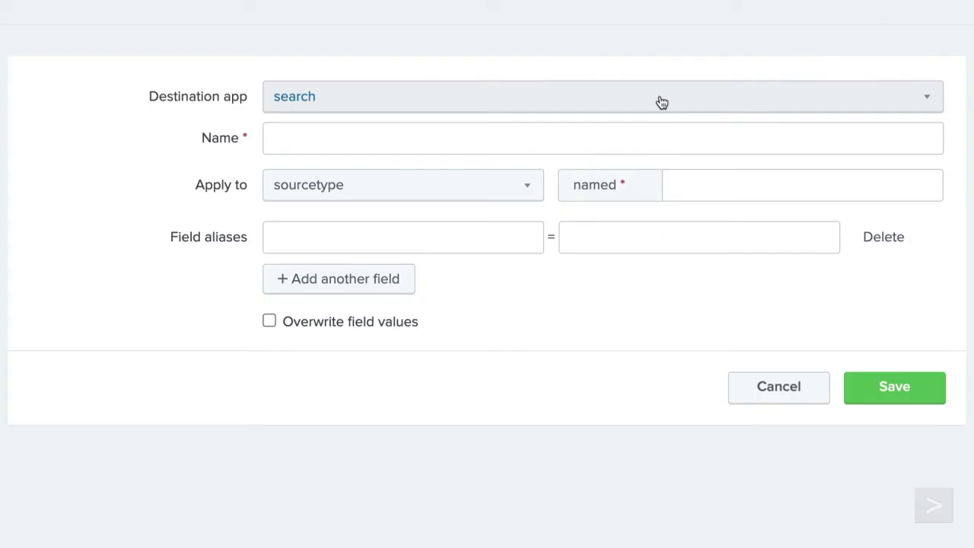
Save alias CIM_AC_clientip_to_src for access_combined, mapping clientip to src
click(613, 130)
text(CIM_AC_c)
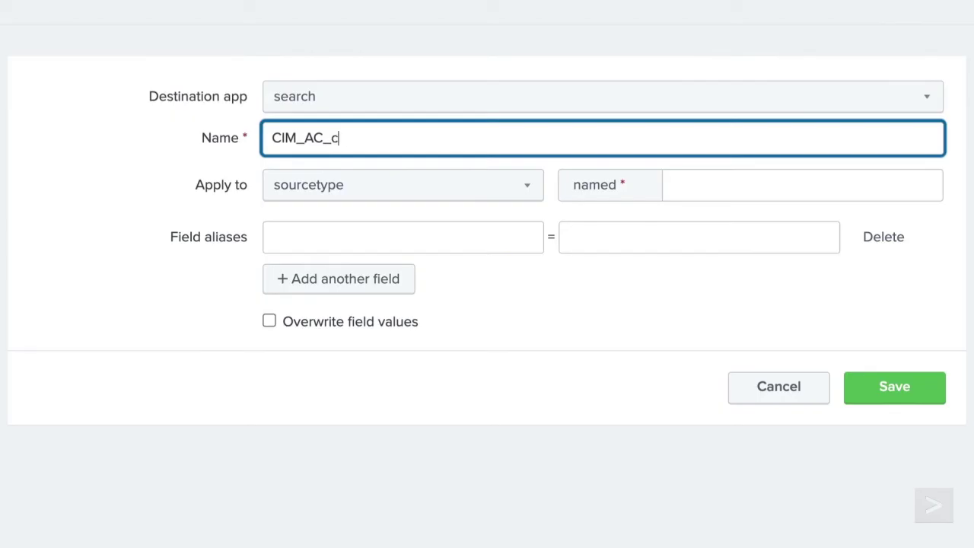
text(lientip_to_src)
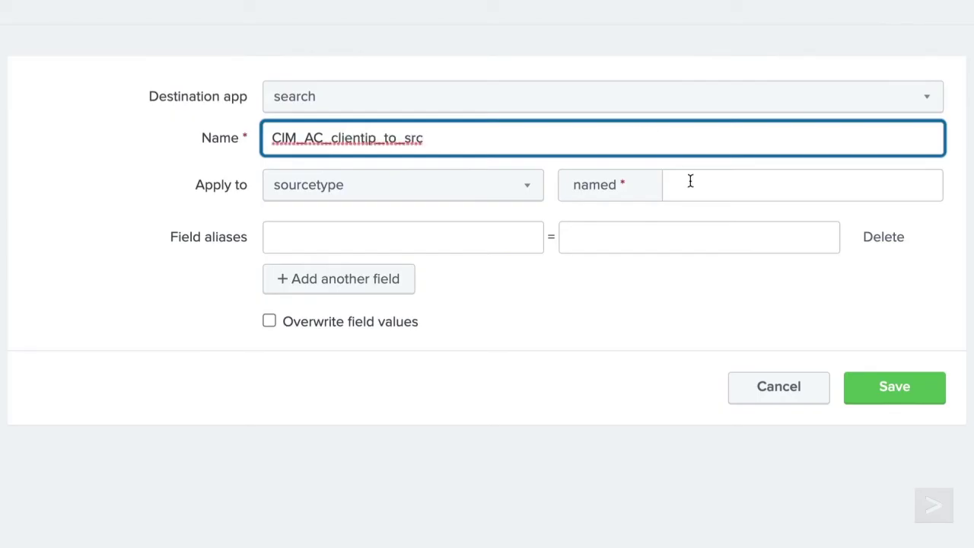
click(690, 181)
text(access_combined)
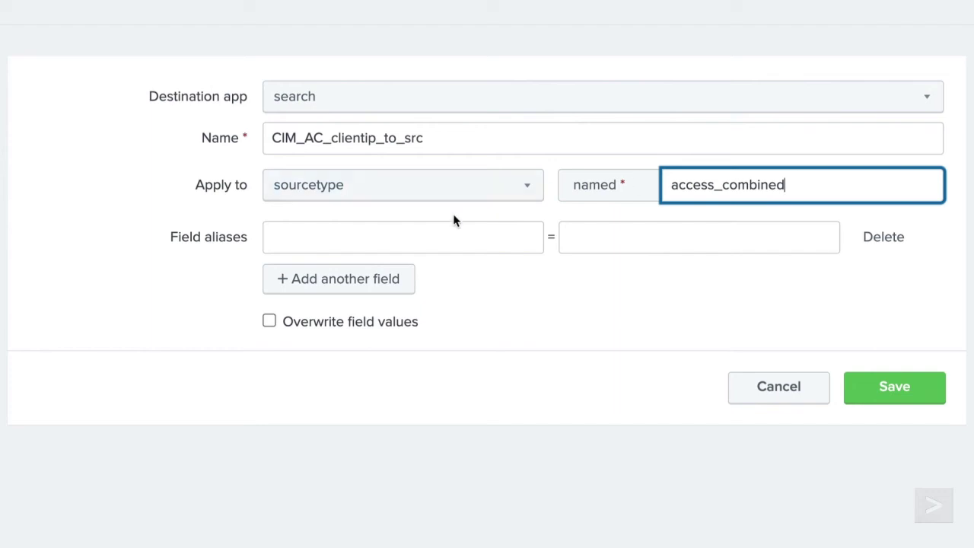
click(445, 241)
text(cl)
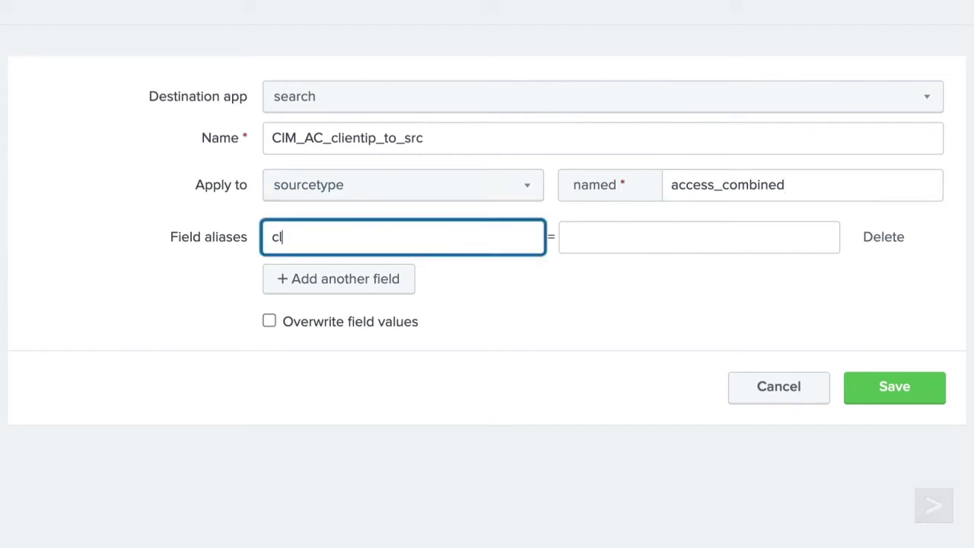
text(ientip)
click(587, 237)
text(src)
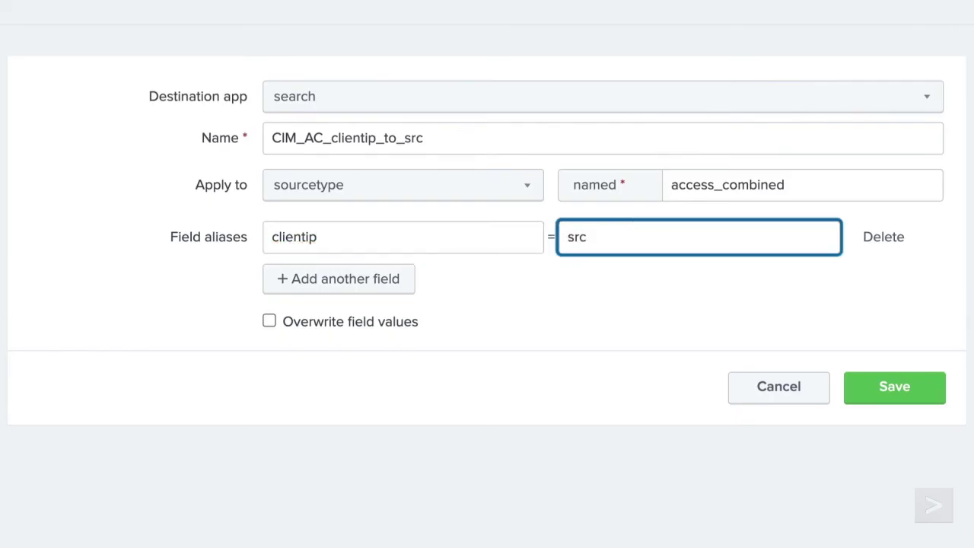
click(863, 400)
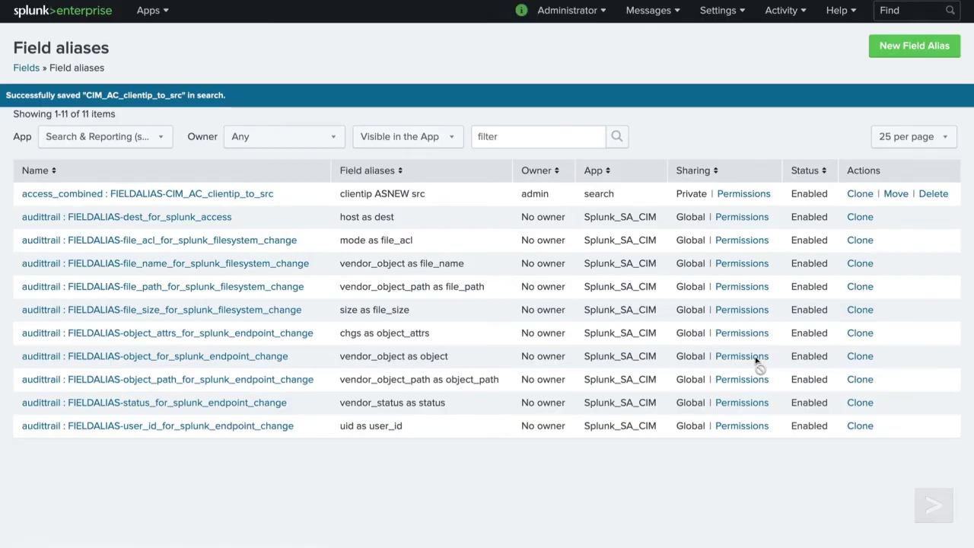
Add and save alias CIM_CWS_userIP_to_src for cisco_wsa_squid, mapping userIP to src
click(898, 48)
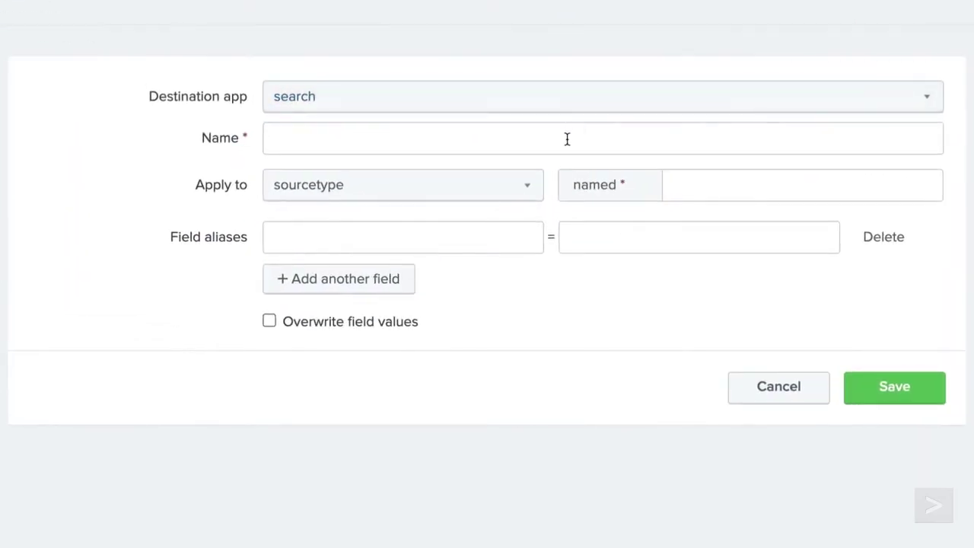
click(567, 139)
text(CIM_CWS_us)
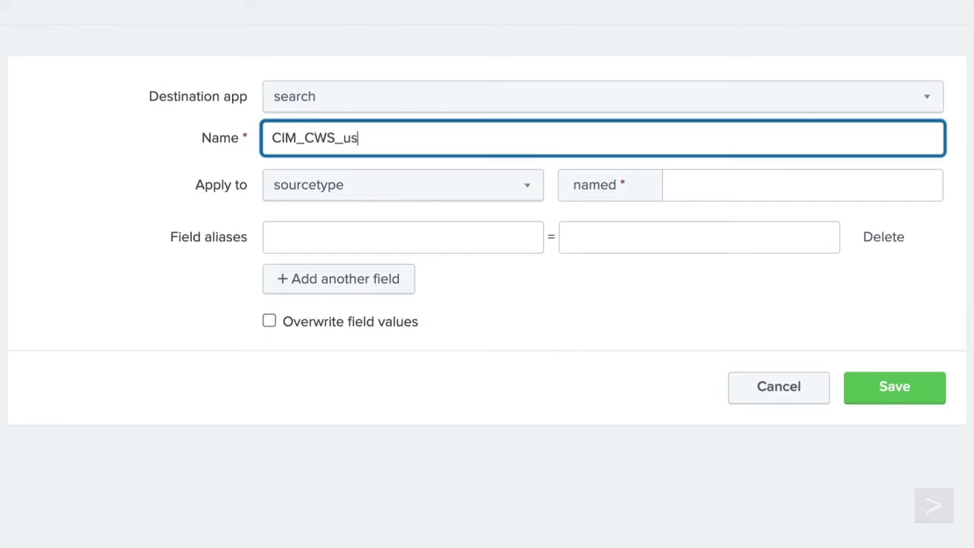
text(erIP_to_src)
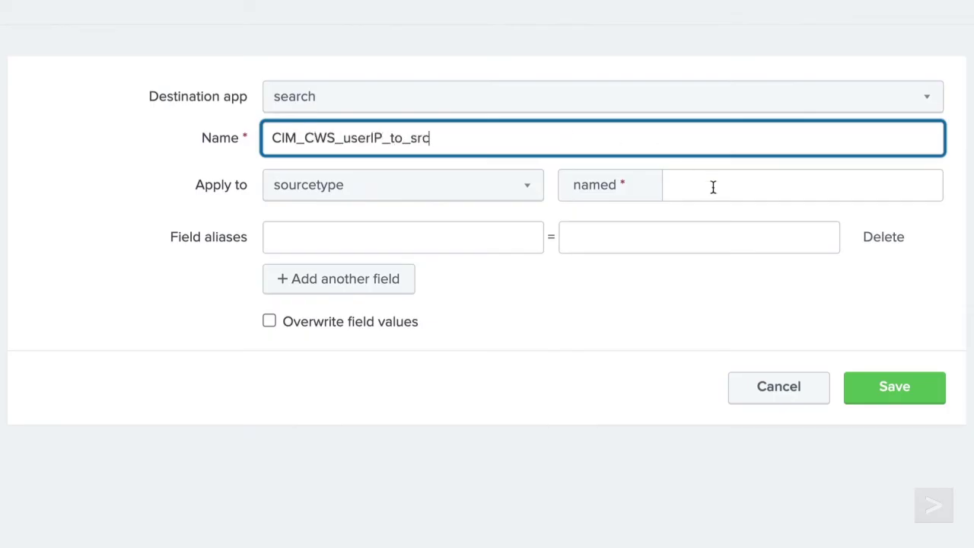
click(713, 187)
text(cisco_wsa_squid)
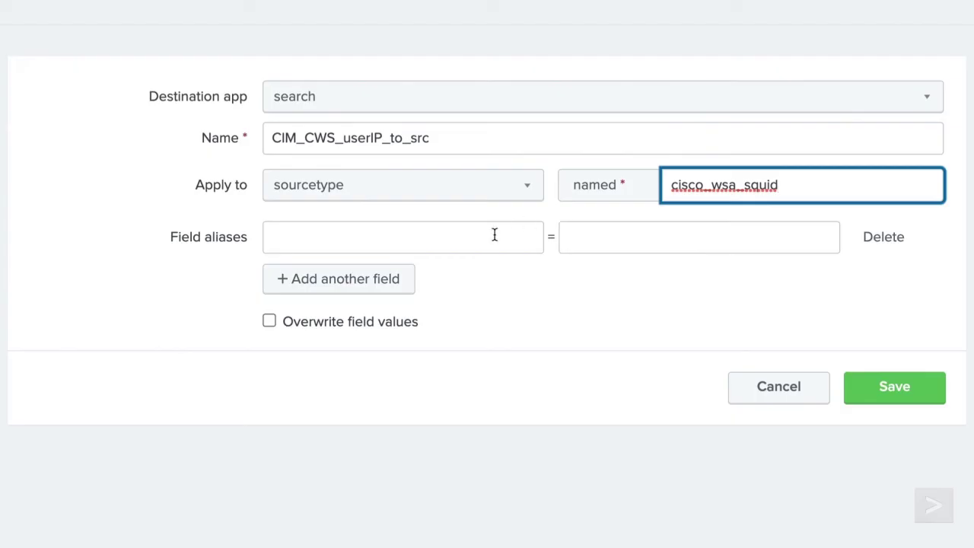
click(494, 235)
text(userIP)
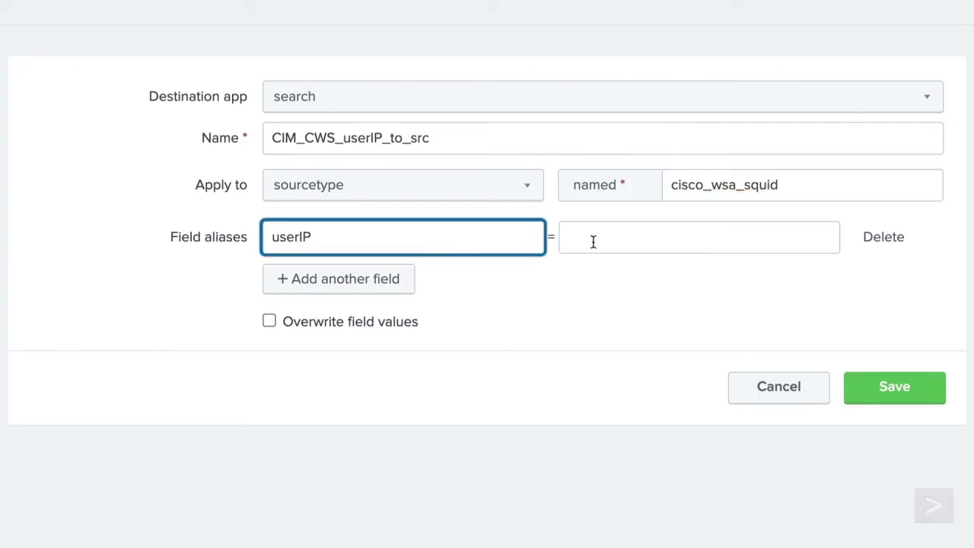
click(593, 241)
text(src)
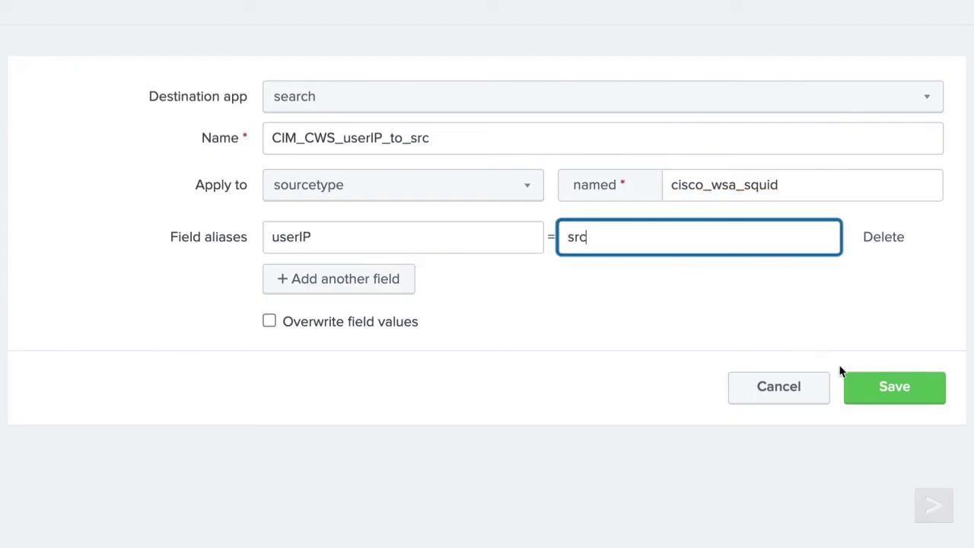
click(865, 396)
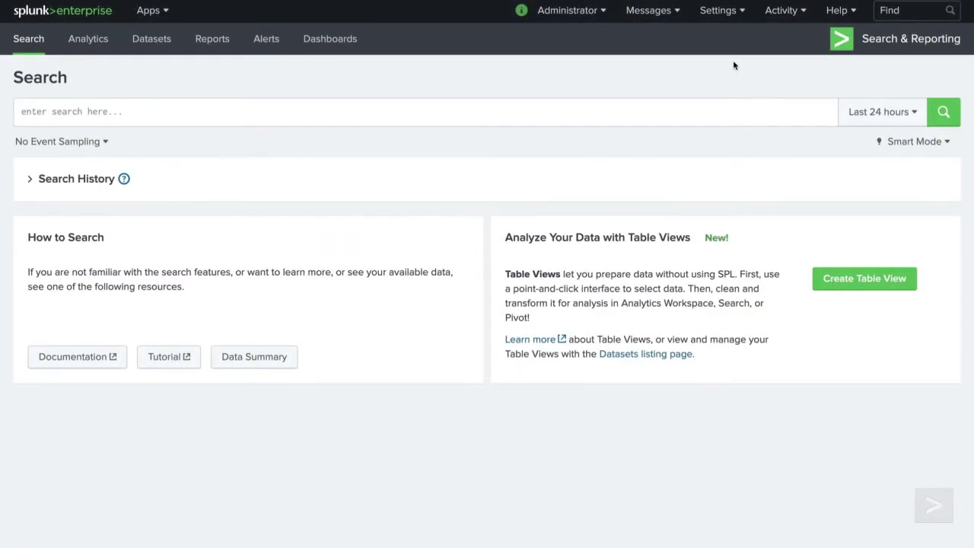
Open the Web data model in Pivot on its whole dataset
click(723, 11)
click(671, 84)
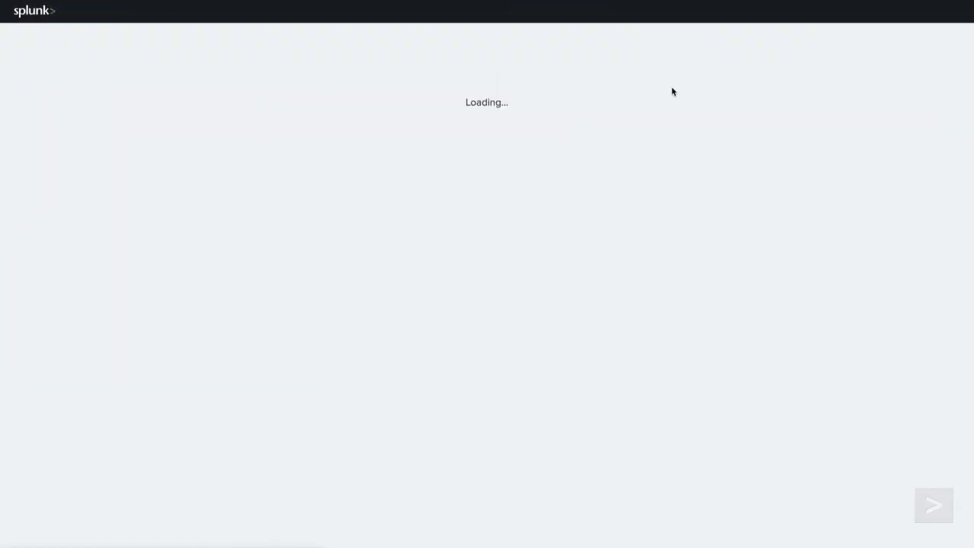
click(905, 134)
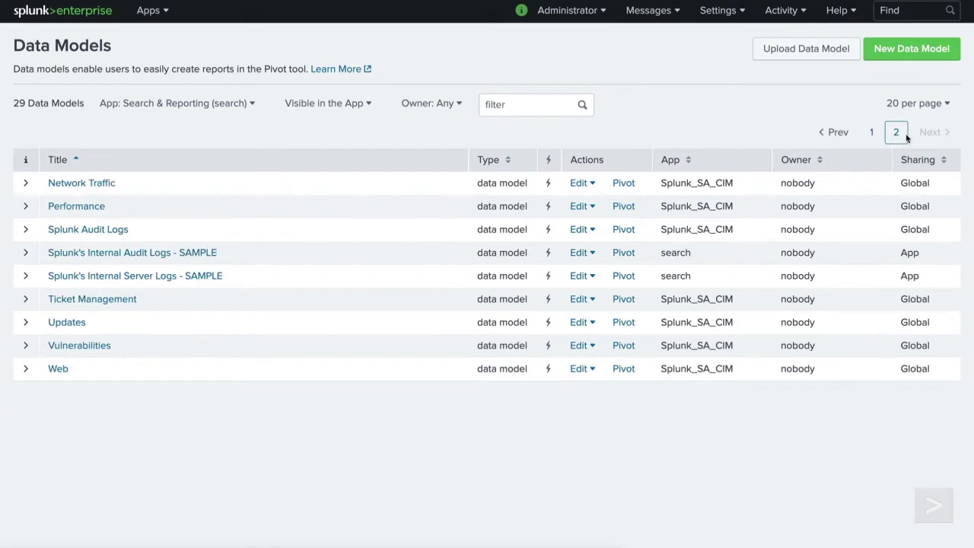
click(627, 371)
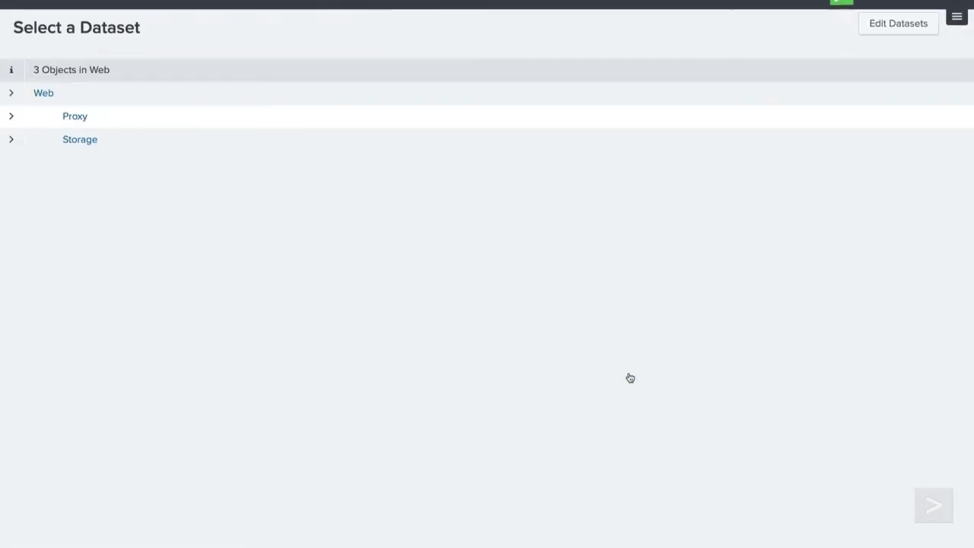
click(45, 94)
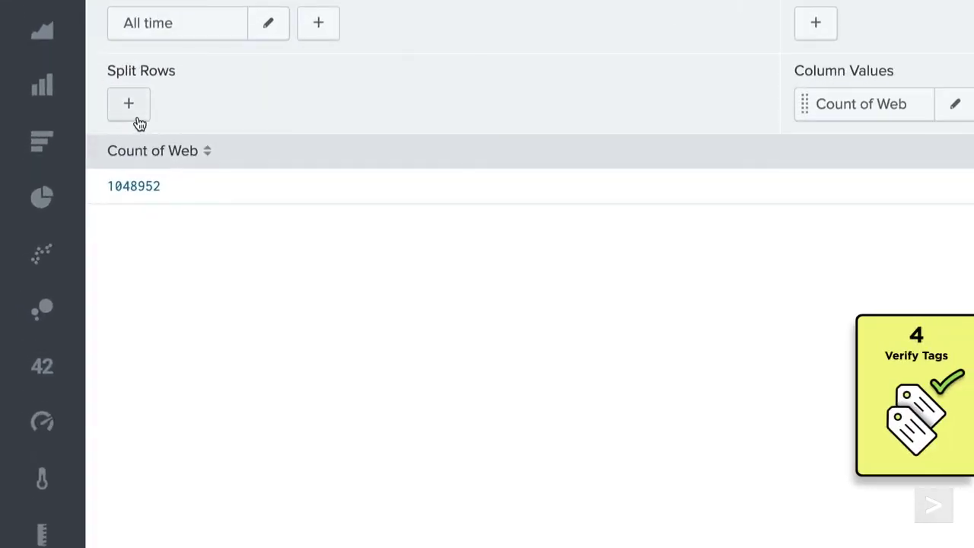
Split the Web pivot rows by src and its columns by action
click(138, 119)
scroll(217, 310, down, 3)
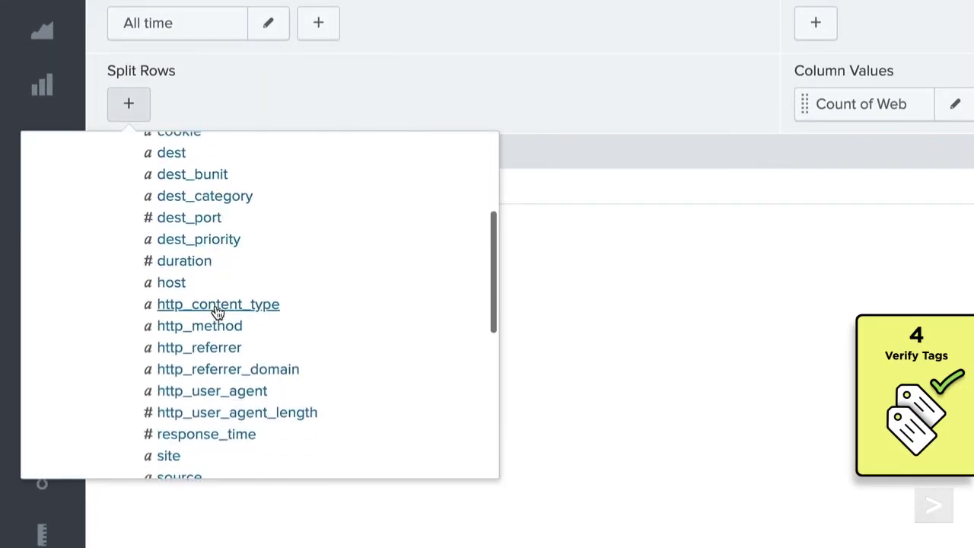
scroll(217, 311, down, 2)
scroll(216, 308, down, 2)
click(168, 365)
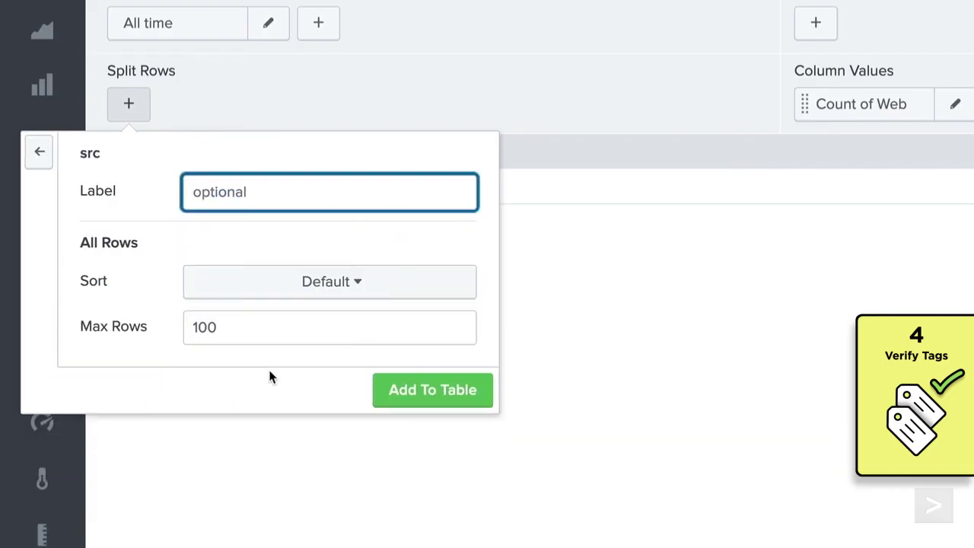
click(388, 398)
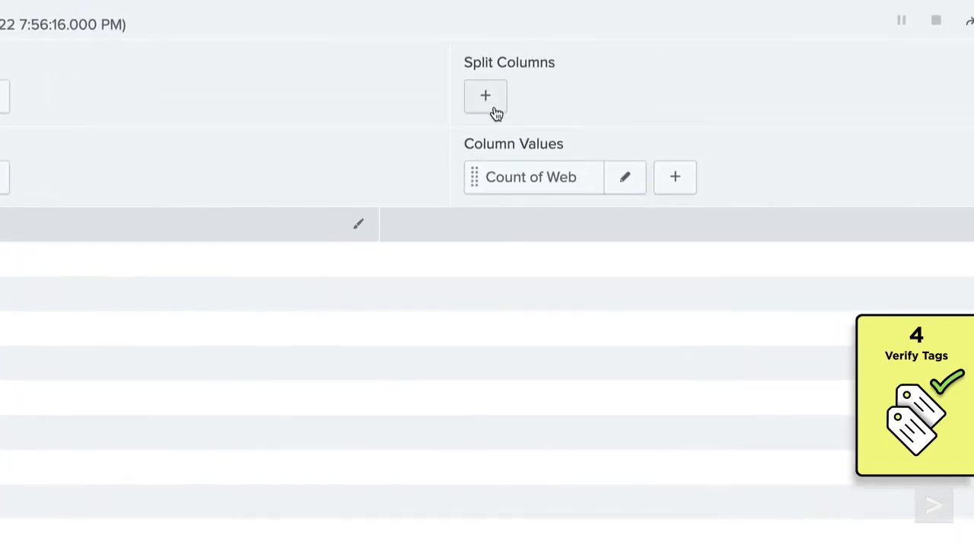
click(491, 112)
click(402, 186)
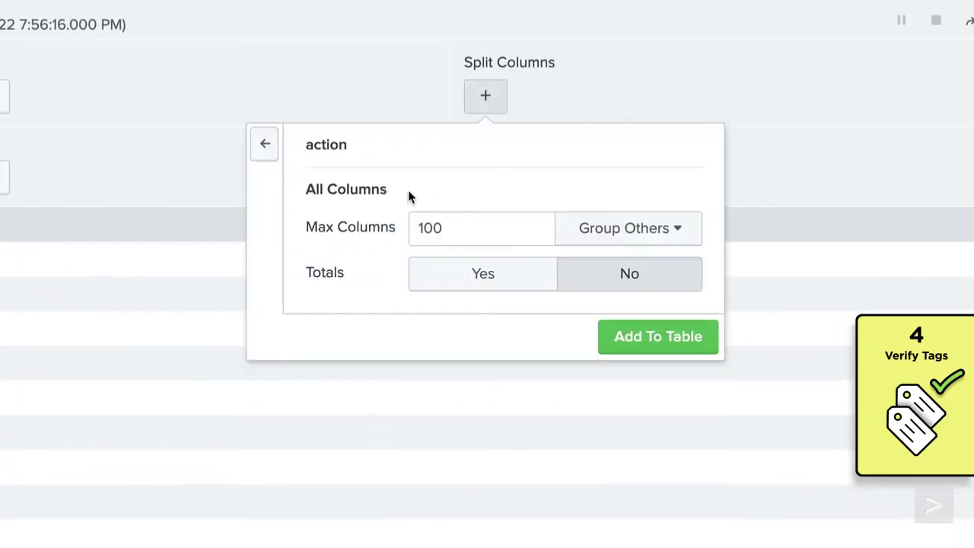
click(615, 344)
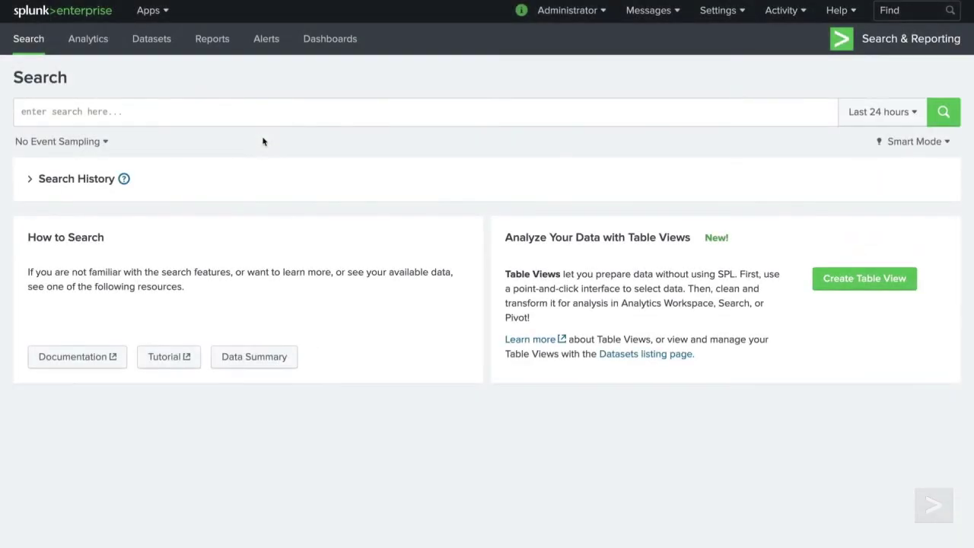
Run the search '| datamodel Web Web search'
click(232, 116)
text(| datamodel We)
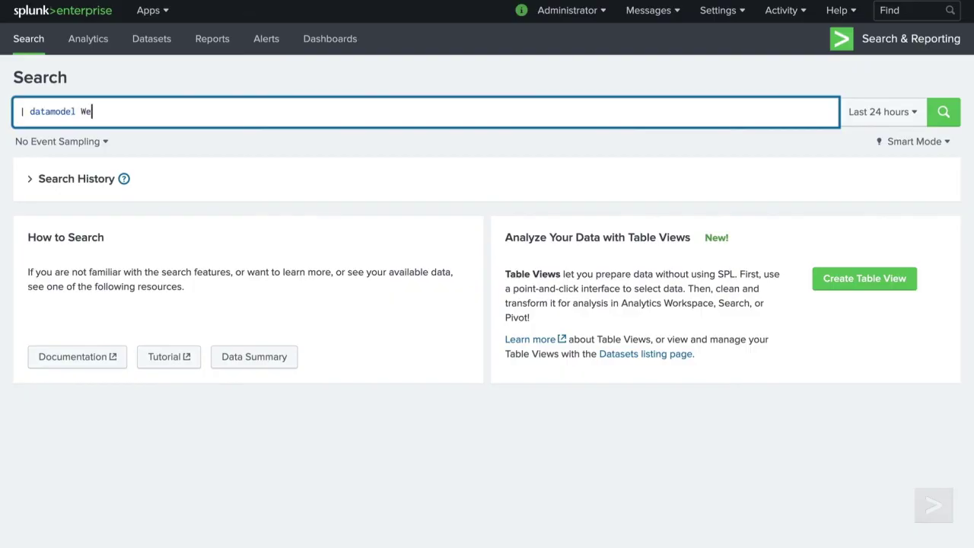
text(b Web search)
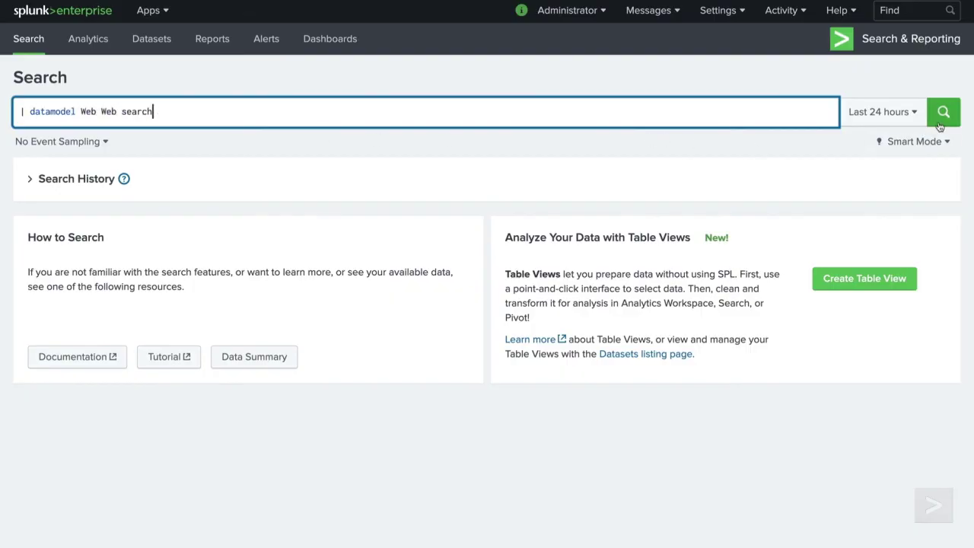
click(941, 116)
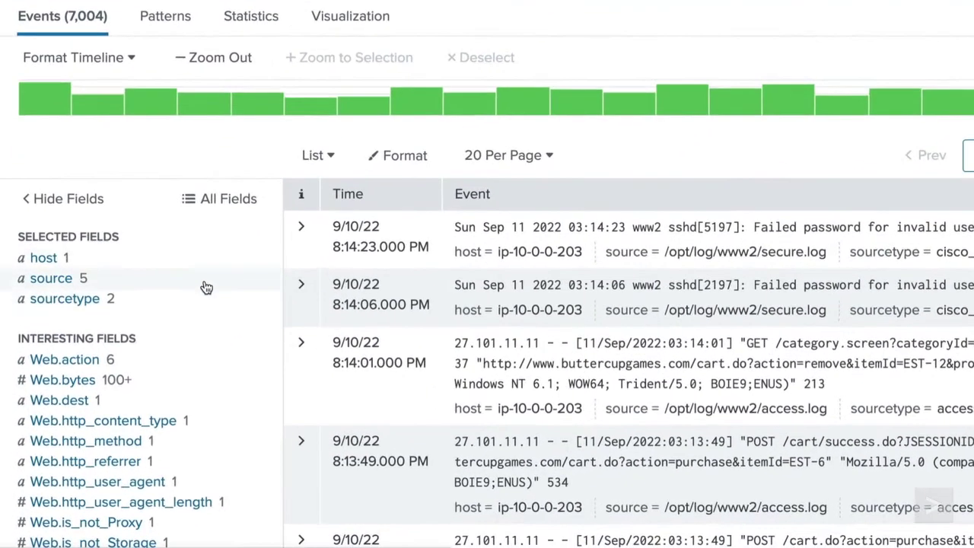
Check the sourcetype values, then the Web.src top values in the sidebar
click(144, 374)
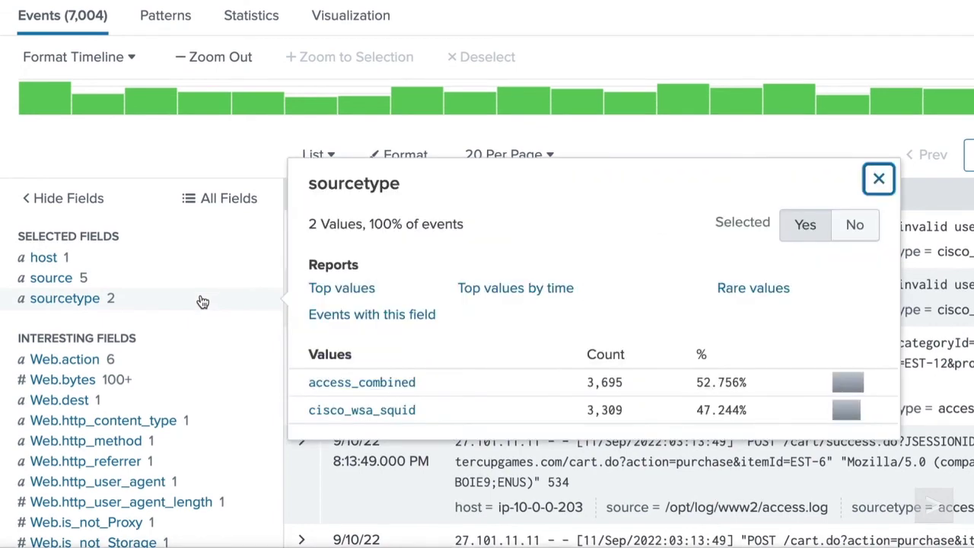
click(202, 302)
scroll(200, 300, down, 3)
scroll(198, 320, down, 1)
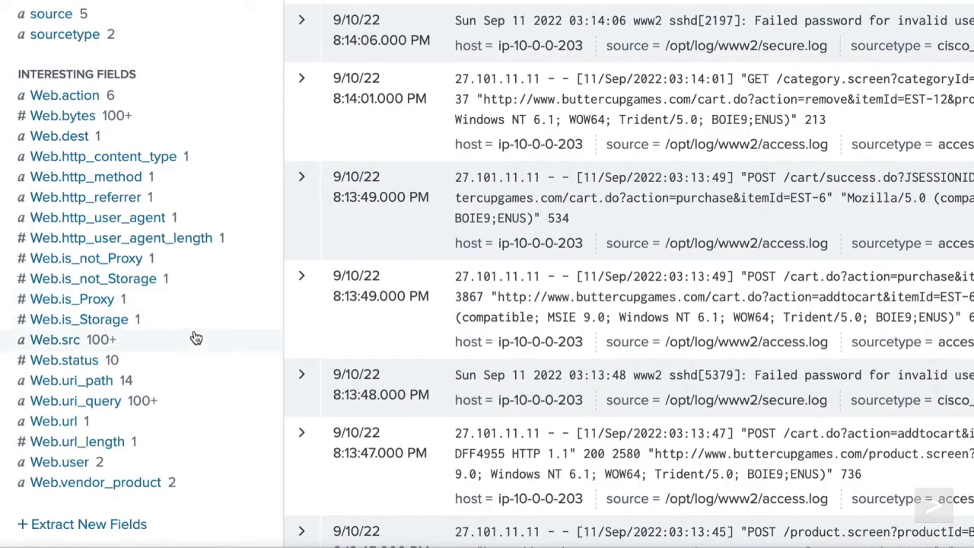
click(195, 346)
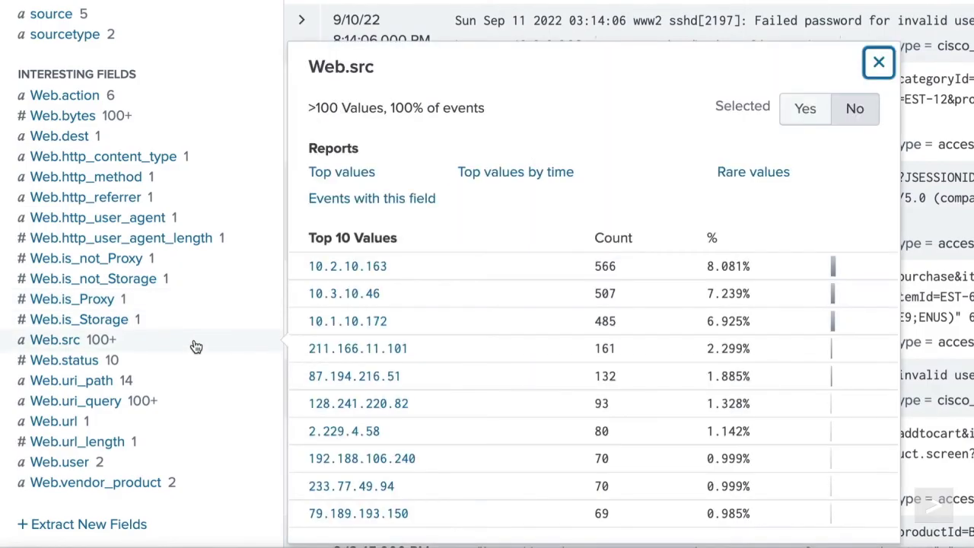